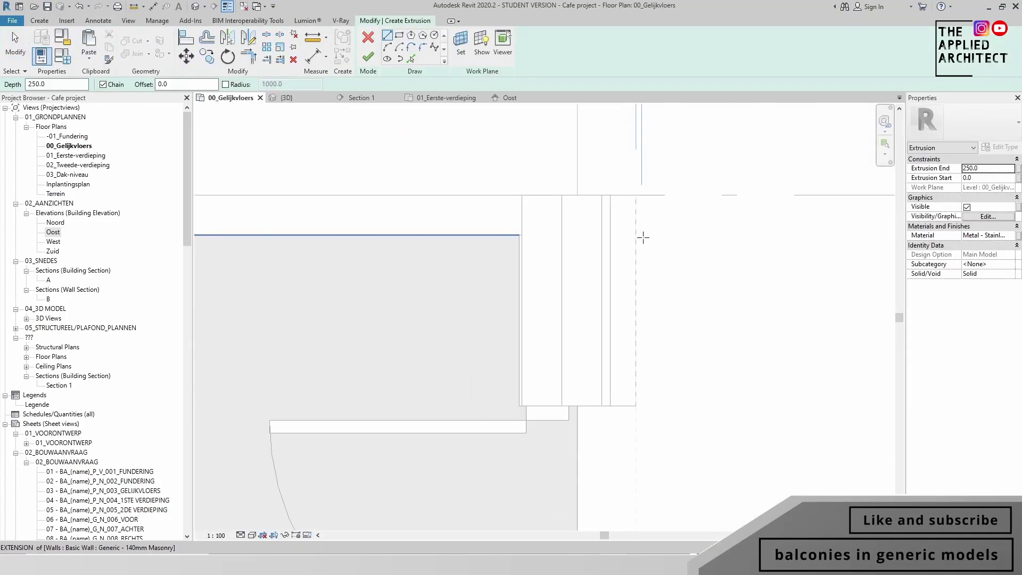
# Step: End the stainless-metal extrusion sketch at the wall intersection in 00_Gelijkvloers
pyautogui.moveTo(655, 365); pyautogui.dragTo(894, 291, button='middle')
pyautogui.scroll(4, 461, 303)
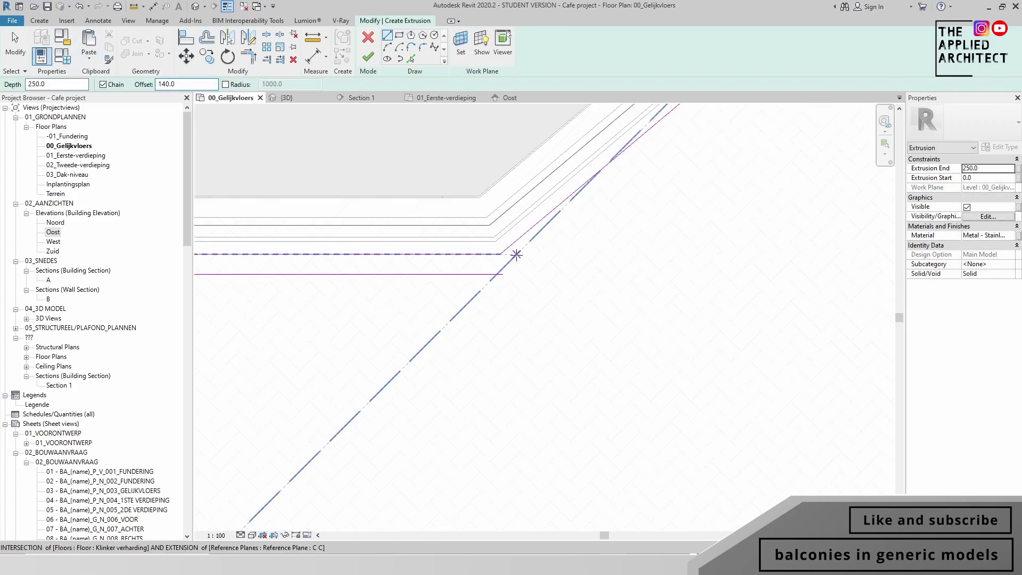
pyautogui.click(516, 255)
pyautogui.press('Escape')
pyautogui.press('Escape')
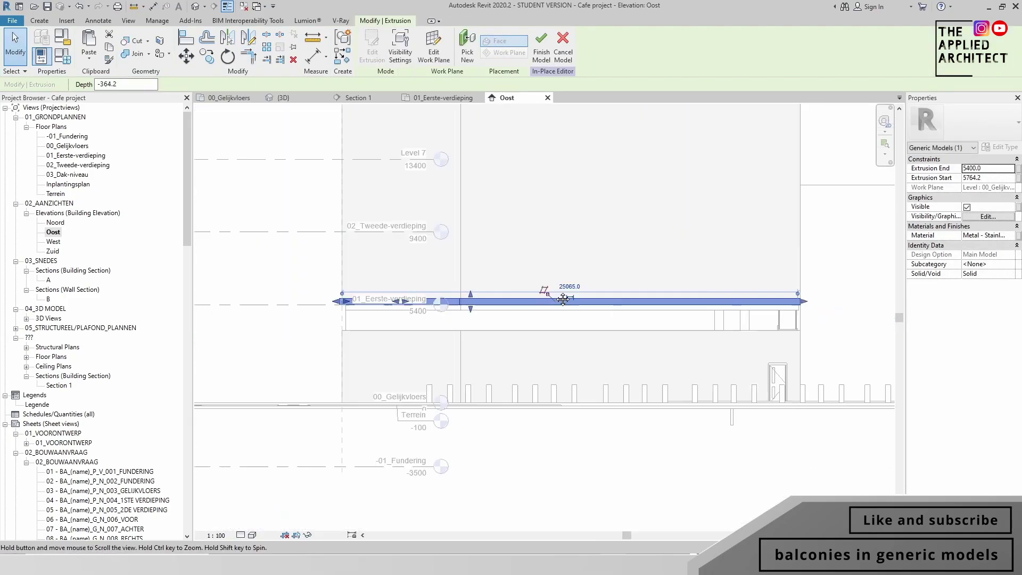
# Step: Drag the metal band extrusion's shape handle up to the 01_Eerste-verdieping level
pyautogui.scroll(5, 335, 314)
pyautogui.moveTo(372, 388); pyautogui.dragTo(392, 360)
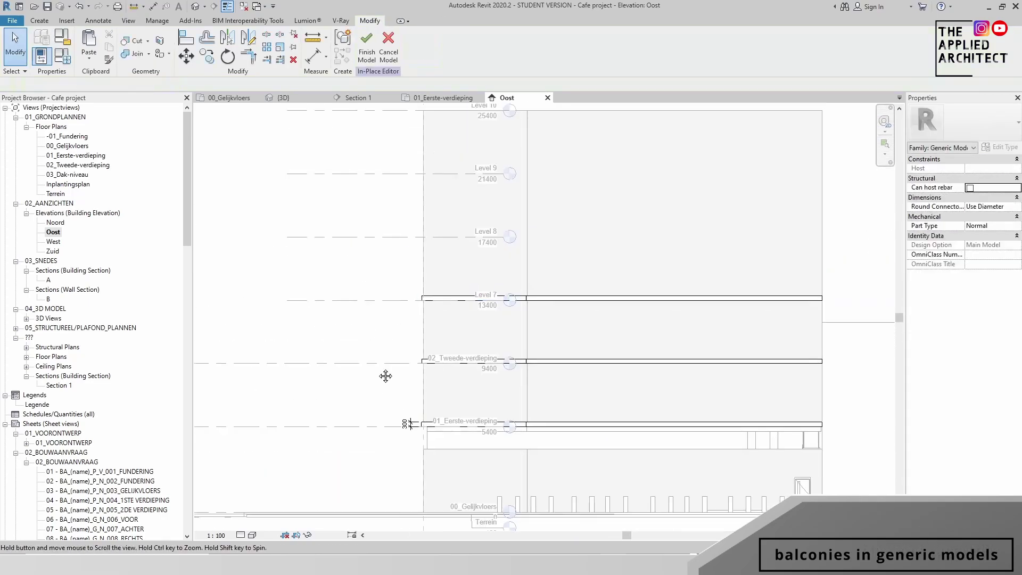
pyautogui.click(434, 289)
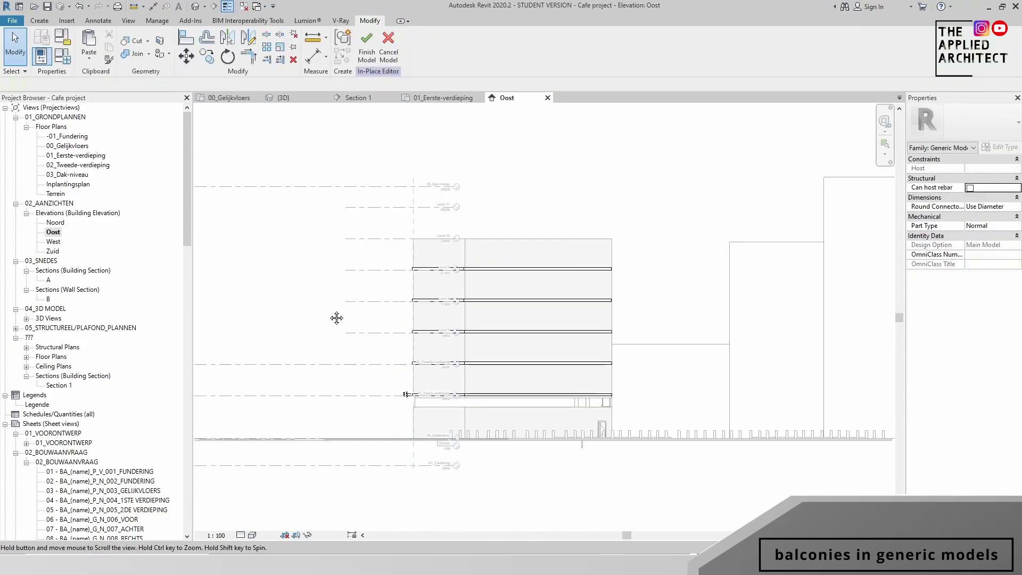
pyautogui.hotkey('ctrl', 'Tab')
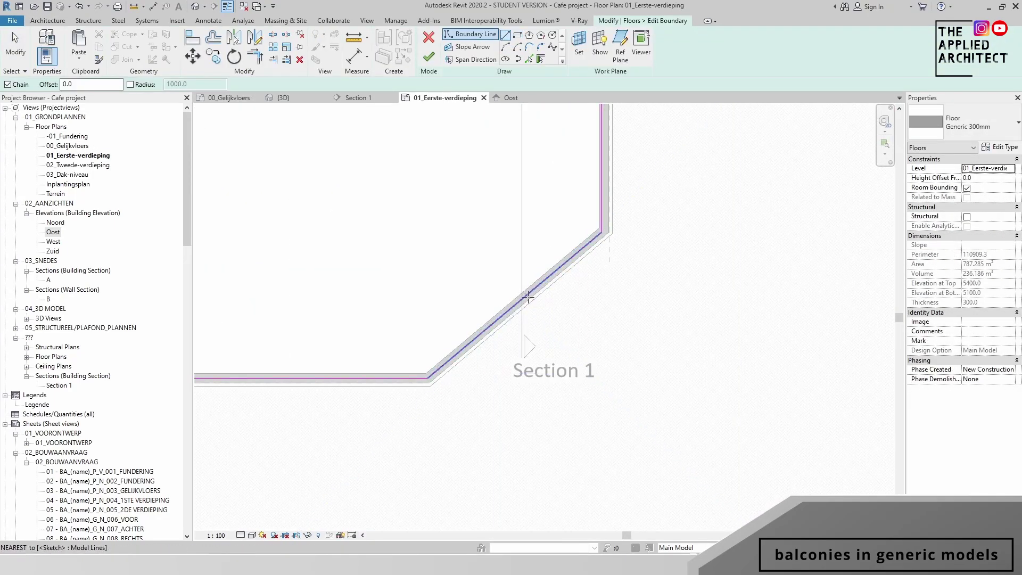
# Step: Sketch the curved balcony bulge on the diagonal wall and finish the floor boundary
pyautogui.click(522, 306)
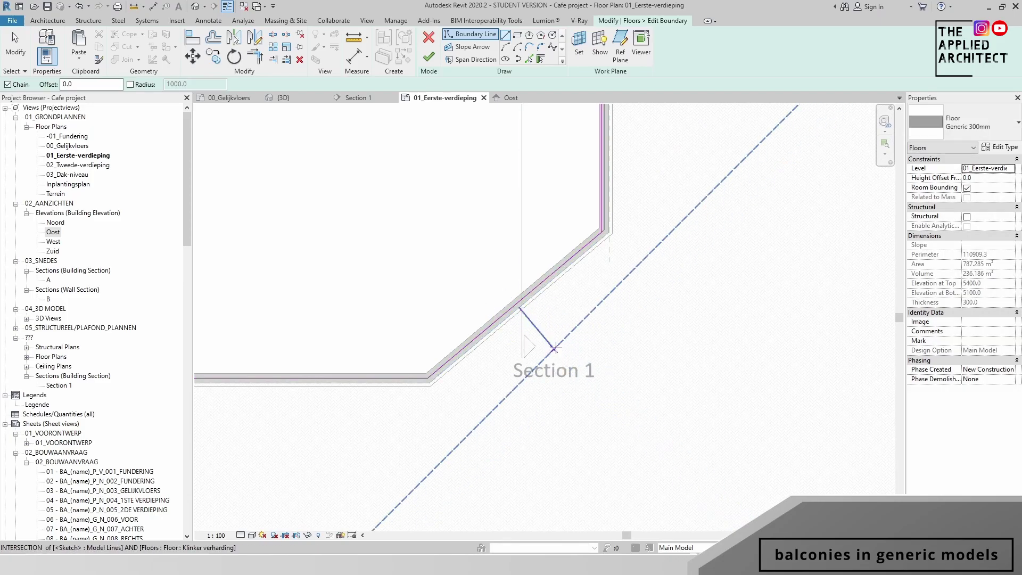
pyautogui.scroll(3, 587, 281)
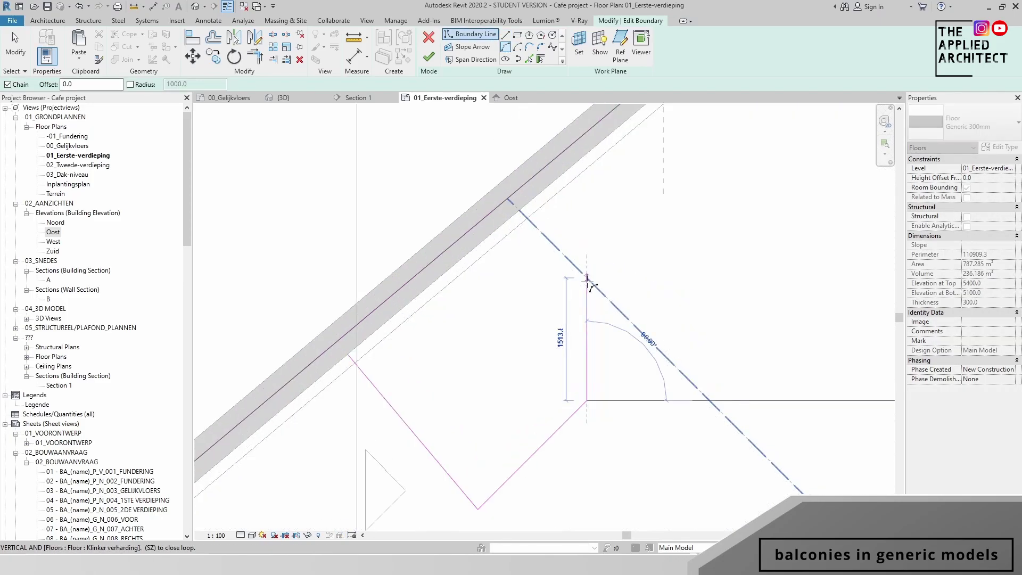
pyautogui.scroll(-2, 612, 210)
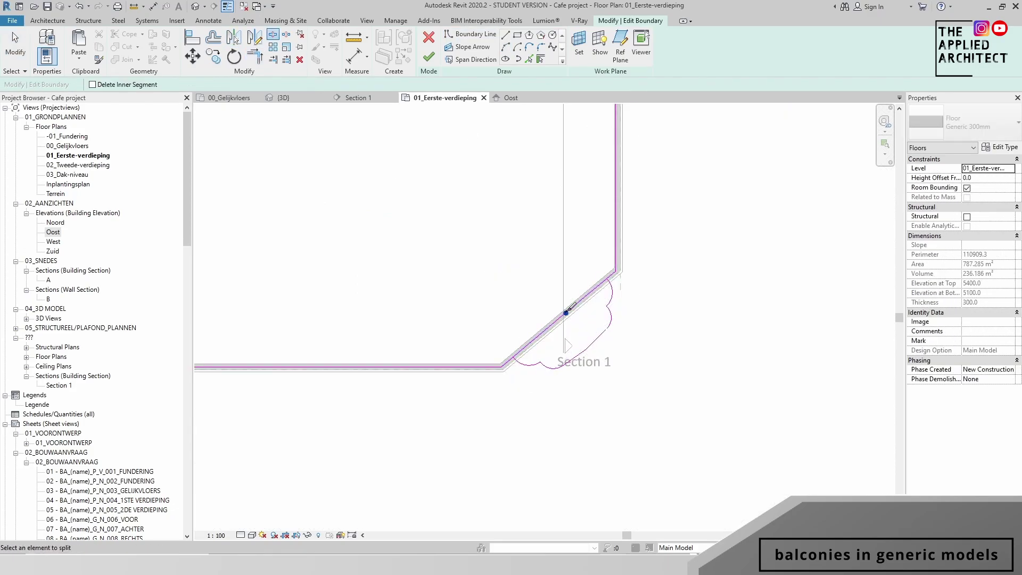
pyautogui.click(429, 57)
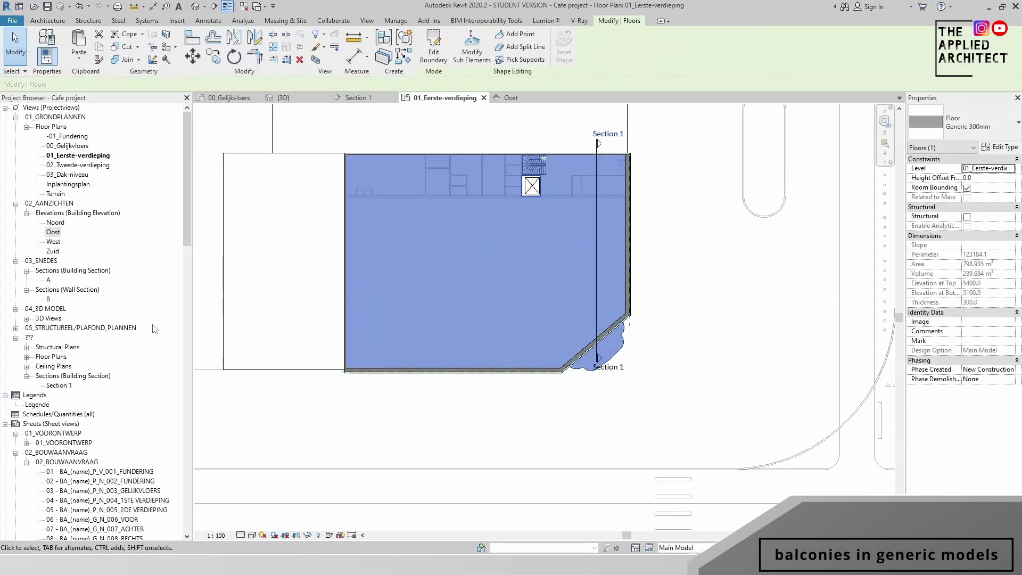
# Step: Open the Level 7 and 02_Tweede-verdieping floor plans
pyautogui.click(26, 357)
pyautogui.doubleClick(53, 366)
pyautogui.doubleClick(80, 165)
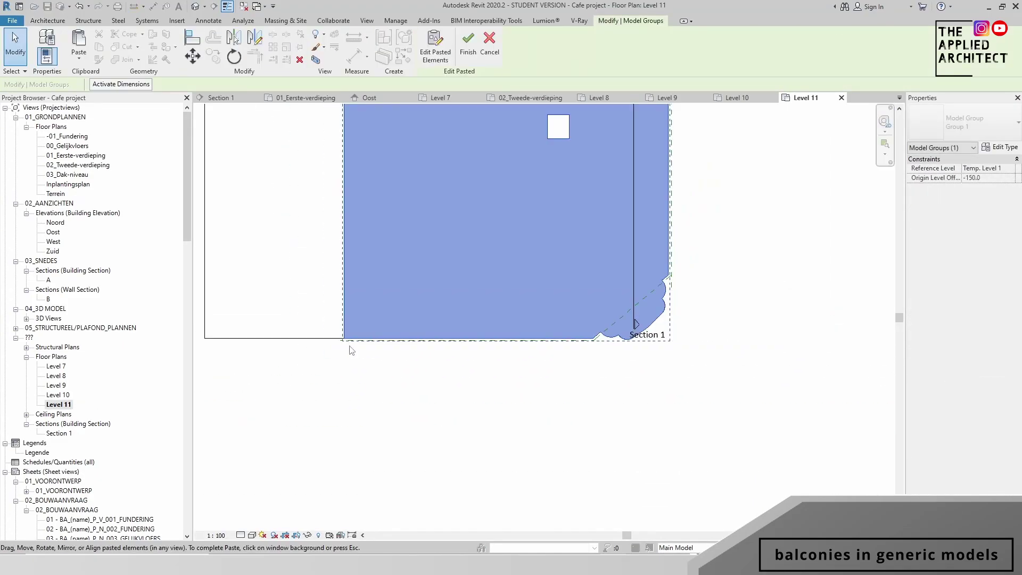
# Step: In the 3D view, orbit to the facade and select the stacked balcony slabs
pyautogui.click(195, 6)
pyautogui.scroll(-3, 568, 212)
pyautogui.click(615, 356)
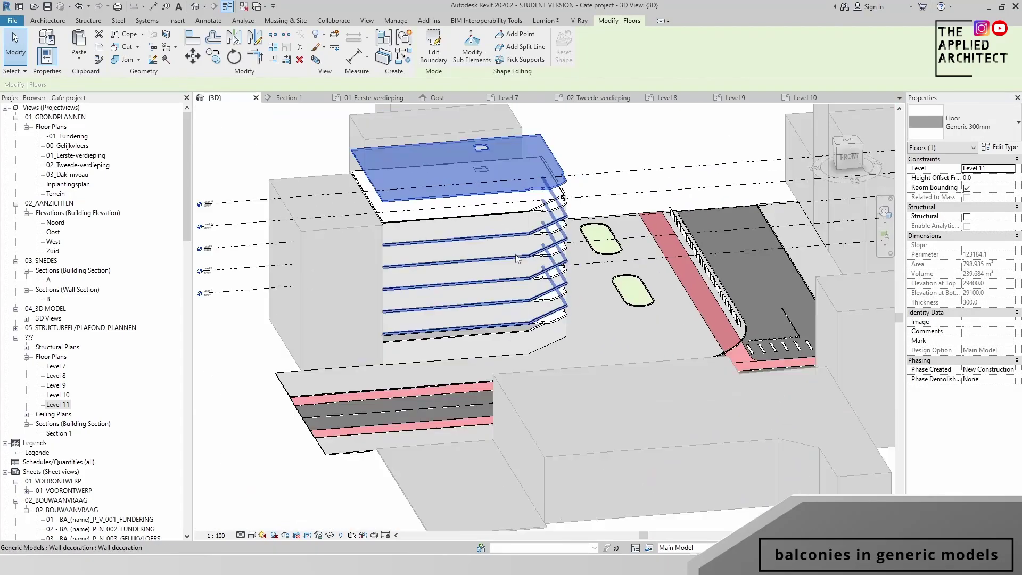
pyautogui.moveTo(614, 357)
pyautogui.keyDown('shift'); pyautogui.mouseDown(button='middle')
pyautogui.moveTo(548, 213)
pyautogui.moveTo(602, 301)
pyautogui.mouseUp(button='middle'); pyautogui.keyUp('shift')
pyautogui.press('Escape')
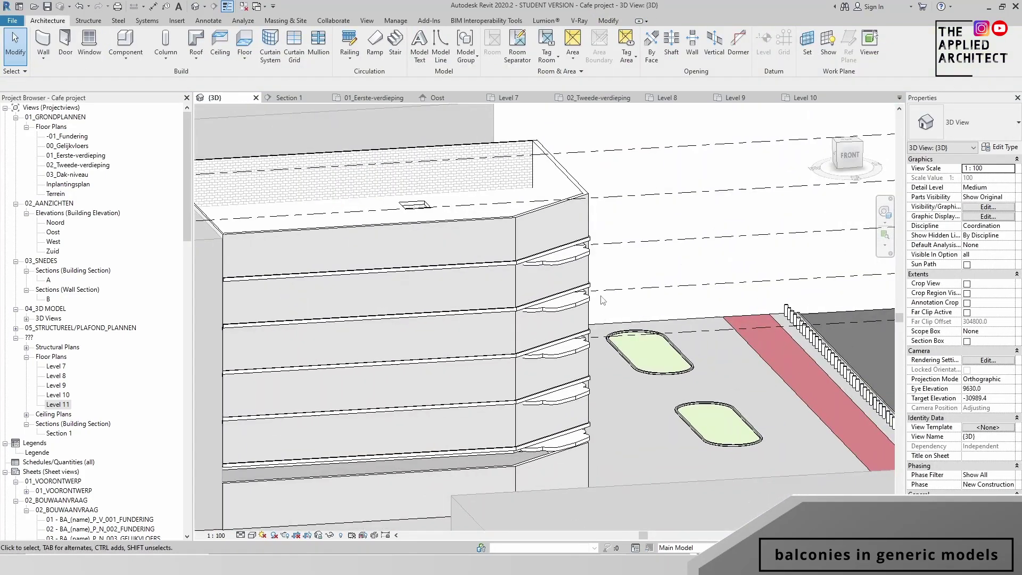
pyautogui.click(554, 261)
# Step: Start an in-place sweep along the picked balcony edge and edit its profile
pyautogui.click(431, 45)
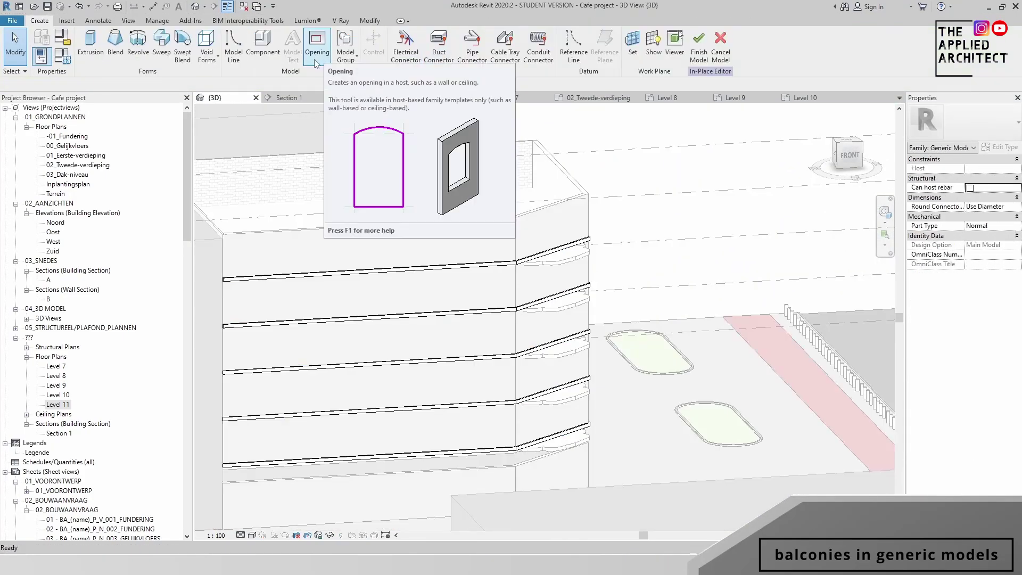
pyautogui.click(461, 57)
pyautogui.scroll(3, 582, 257)
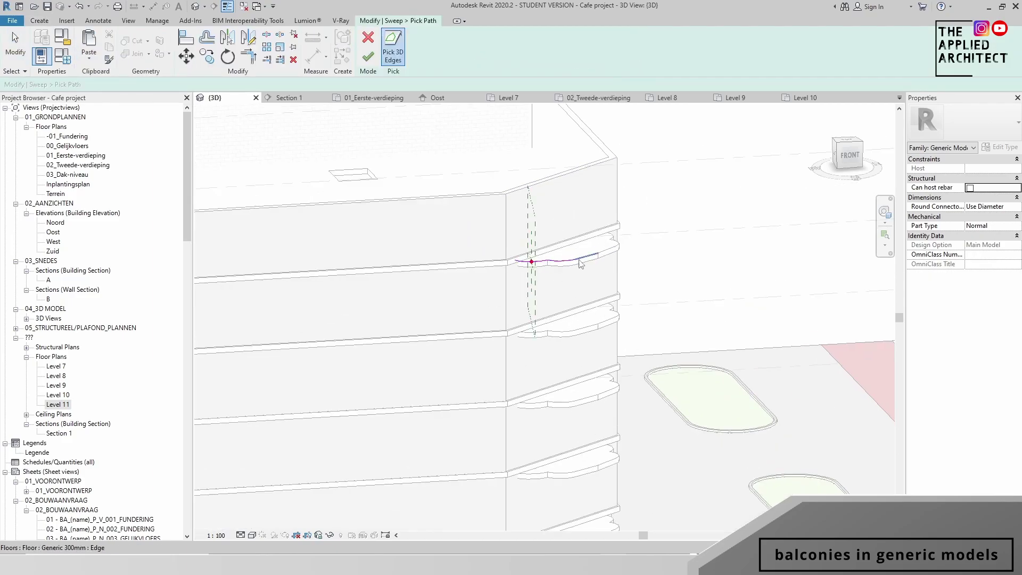
pyautogui.click(581, 259)
pyautogui.click(545, 58)
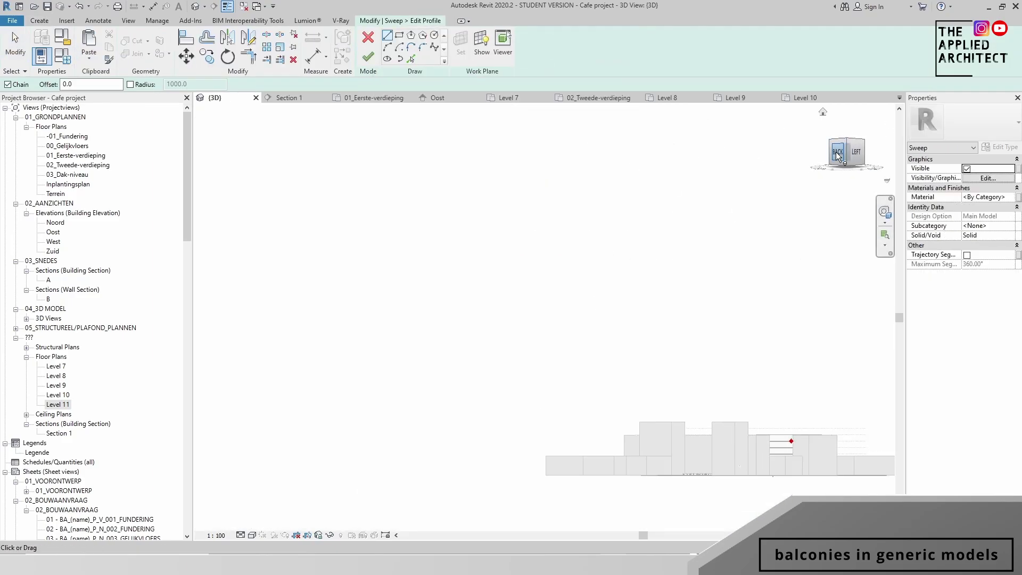
pyautogui.keyDown('shift'); pyautogui.moveTo(522, 354); pyautogui.dragTo(436, 506, button='middle'); pyautogui.keyUp('shift')
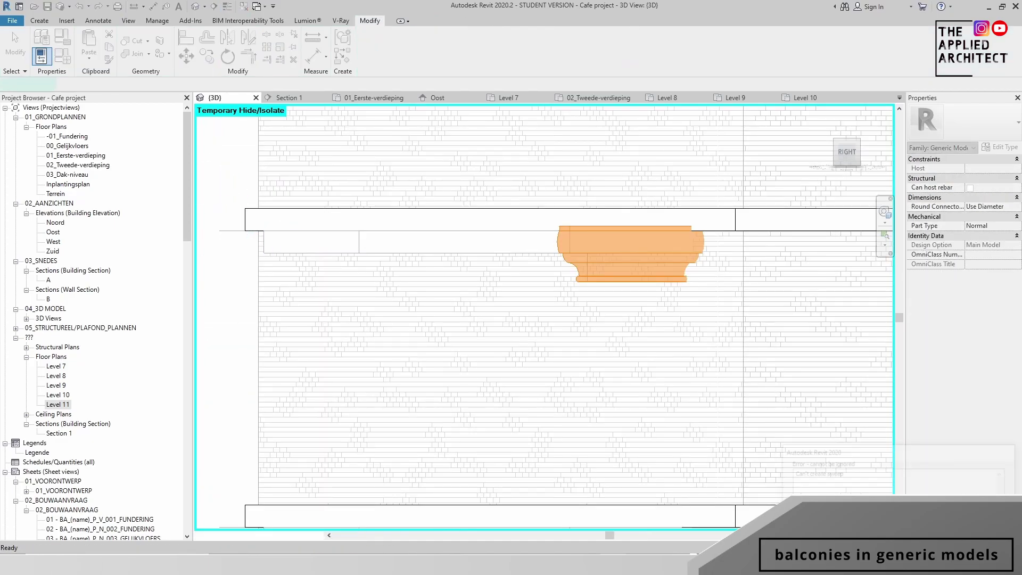
# Step: Turn the view to the front-right and begin sketching the 1100 mm railing path
pyautogui.click(553, 57)
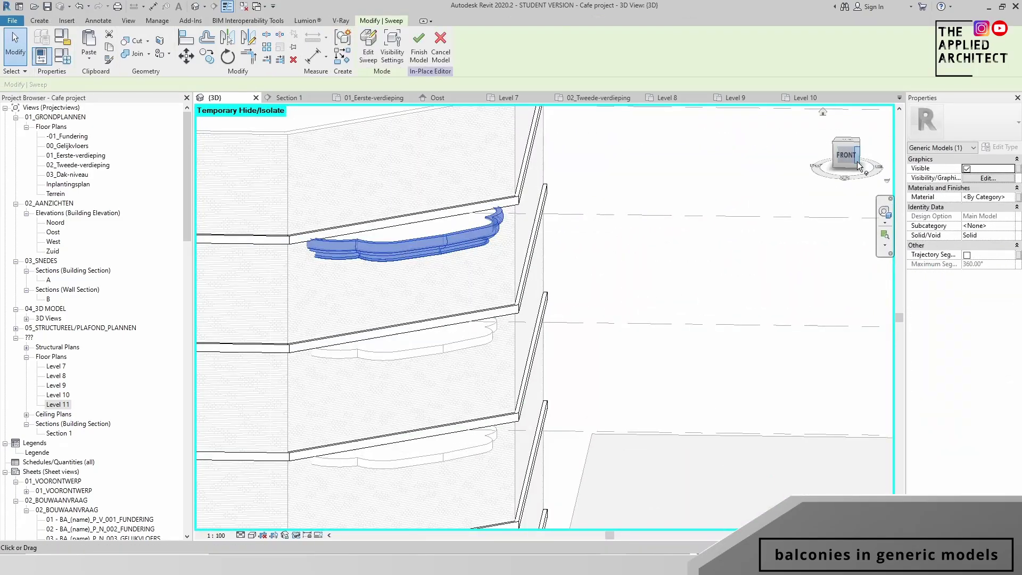
pyautogui.click(857, 161)
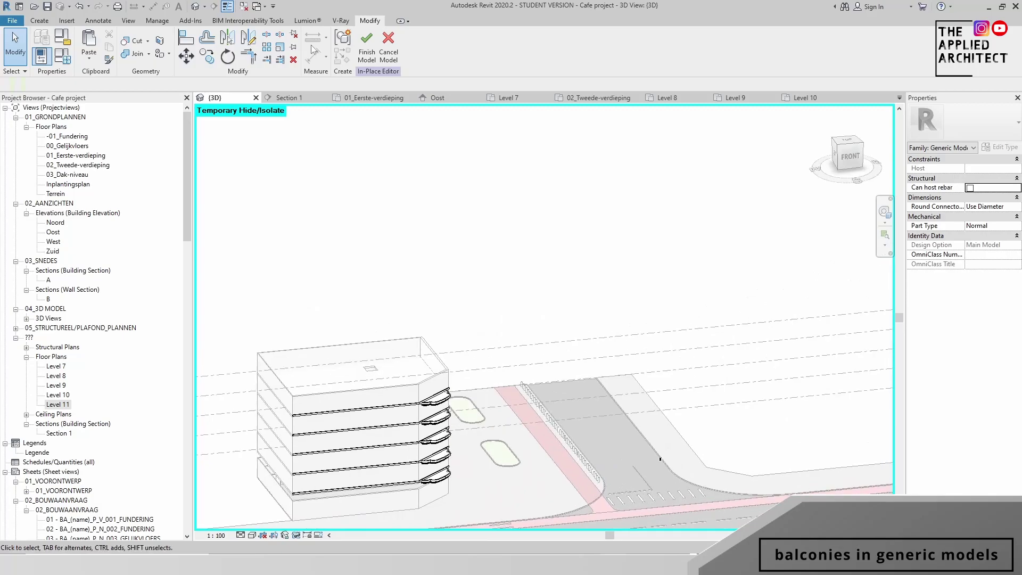
pyautogui.click(349, 39)
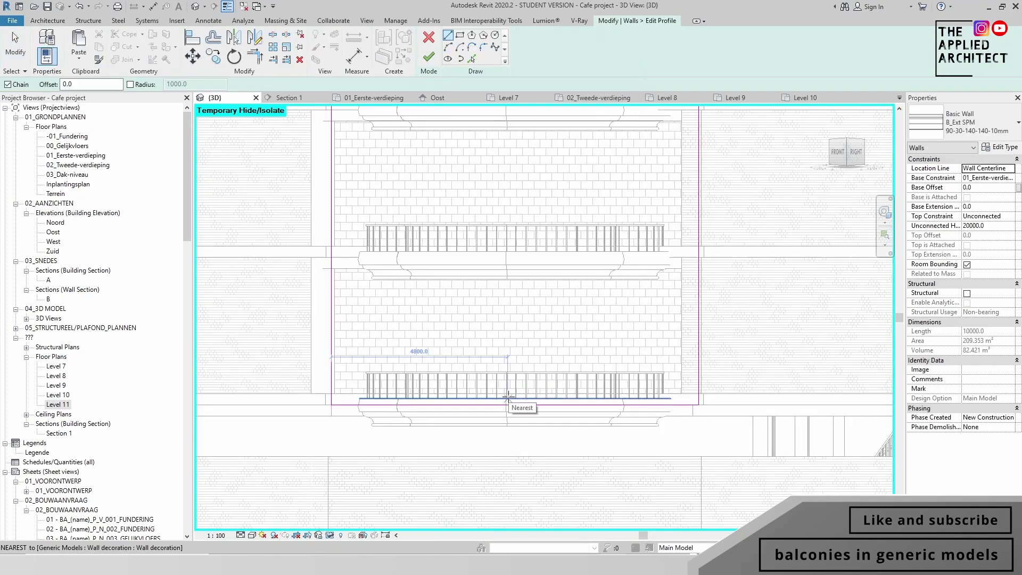
# Step: Draw the rounded-top opening outline on the facade wall profile and select it
pyautogui.click(507, 396)
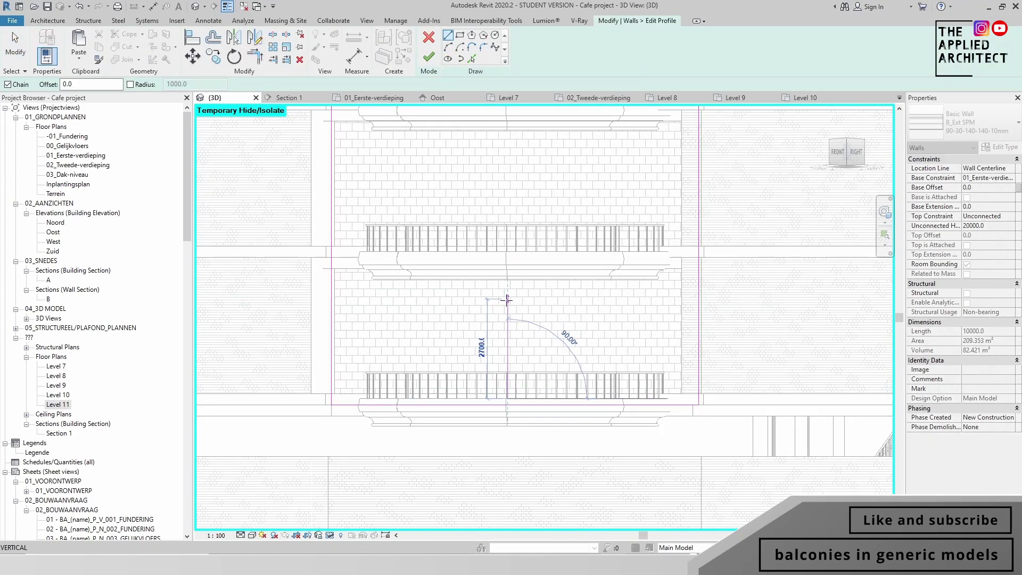
pyautogui.scroll(3, 423, 298)
pyautogui.click(436, 298)
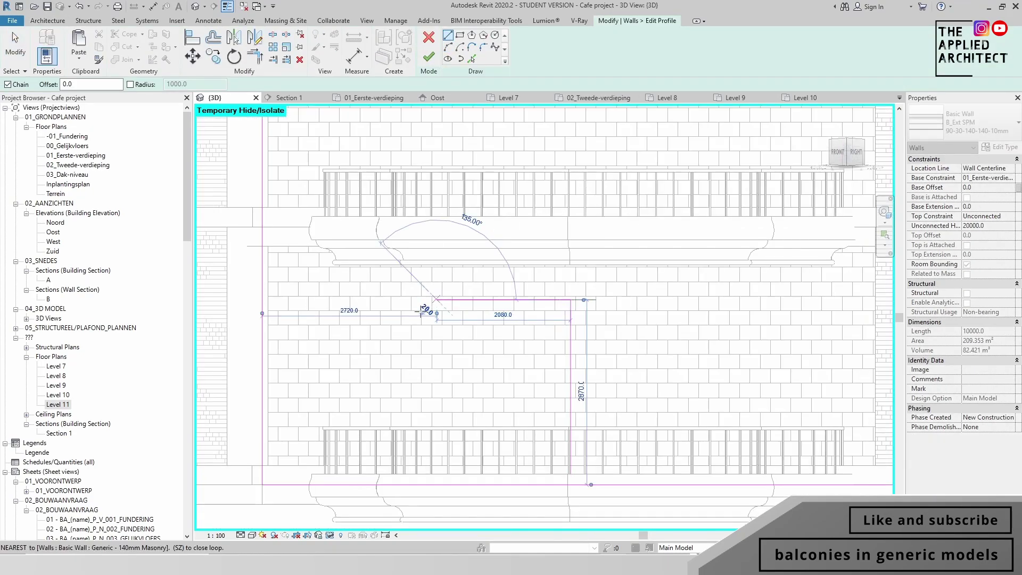
pyautogui.press('Escape')
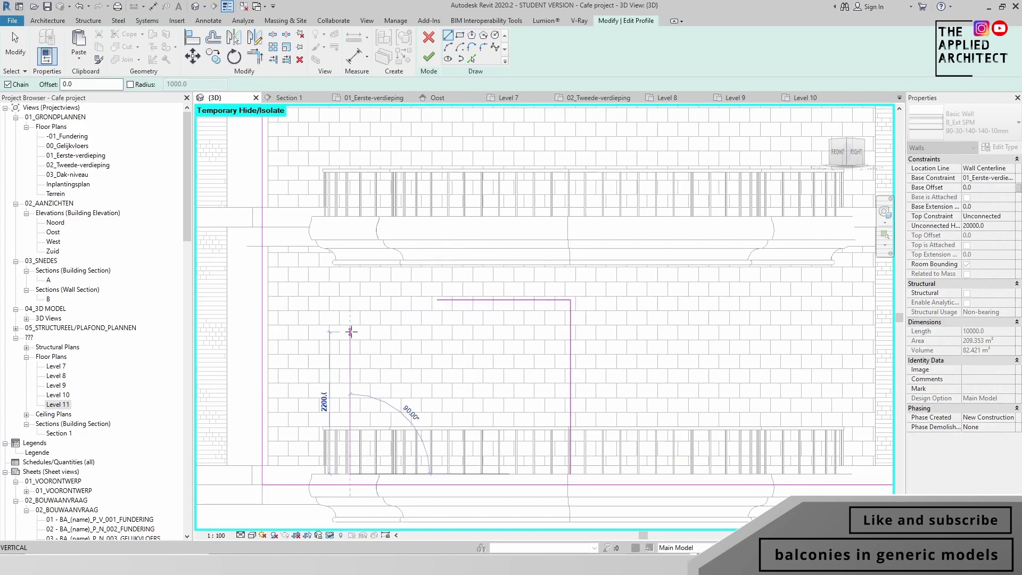
pyautogui.moveTo(410, 410); pyautogui.dragTo(422, 171)
pyautogui.scroll(-3, 422, 171)
# Step: Mirror a copy of the opening outline, place the copies, and cancel the leftover in-place model
pyautogui.press('m')
pyautogui.press('m')
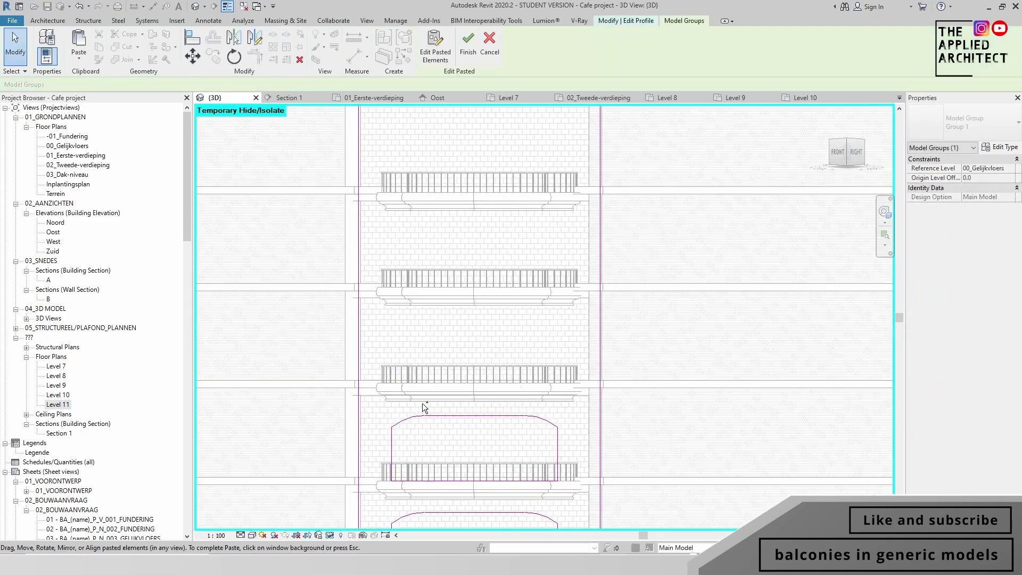
pyautogui.scroll(-2, 422, 403)
pyautogui.scroll(2, 564, 233)
pyautogui.press('Escape')
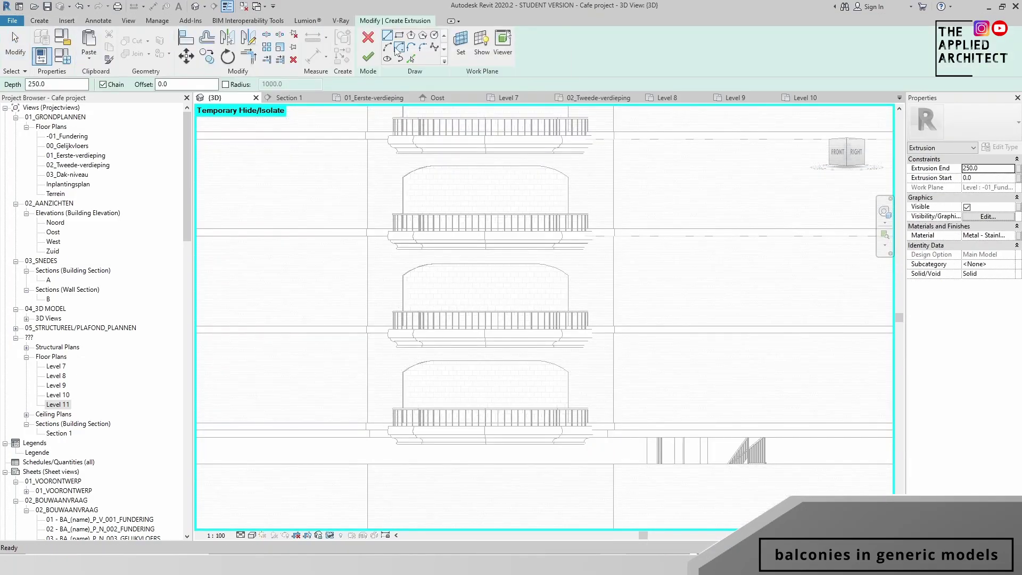
pyautogui.click(395, 36)
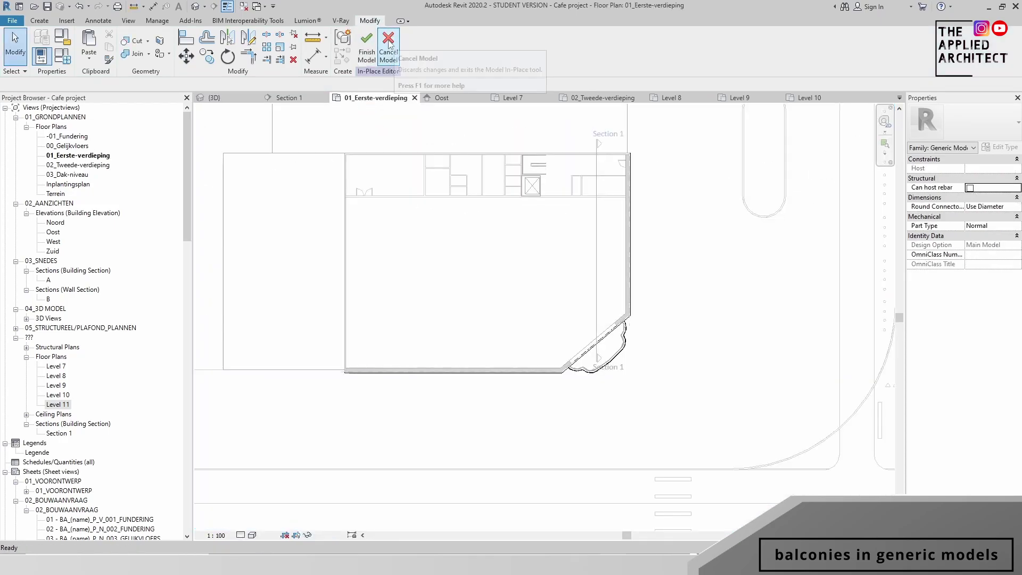
pyautogui.click(389, 44)
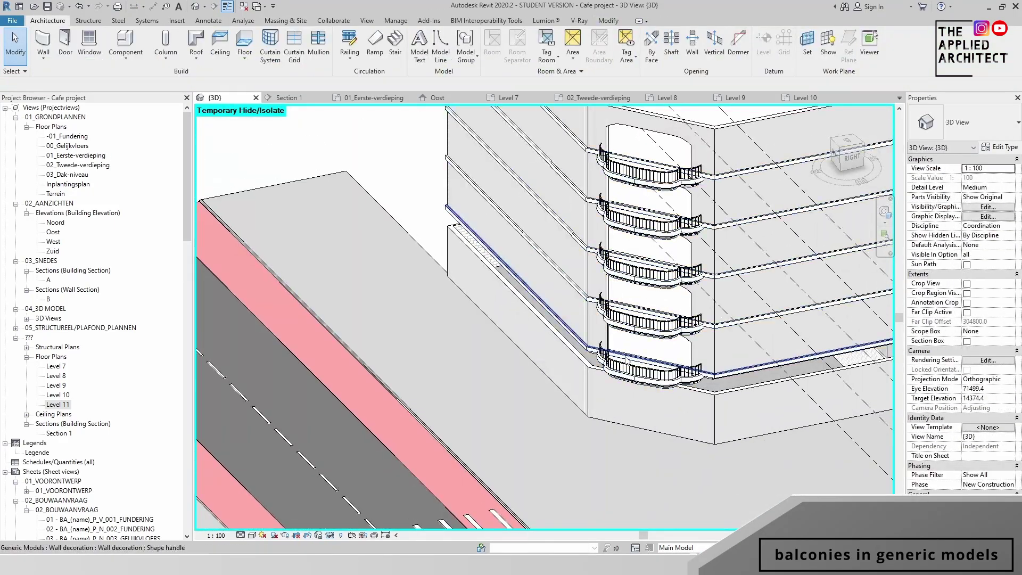
# Step: Select the balcony curtain wall and open its outline for editing
pyautogui.click(627, 362)
pyautogui.scroll(3, 628, 373)
pyautogui.scroll(3, 628, 375)
pyautogui.scroll(3, 629, 379)
pyautogui.scroll(2, 630, 383)
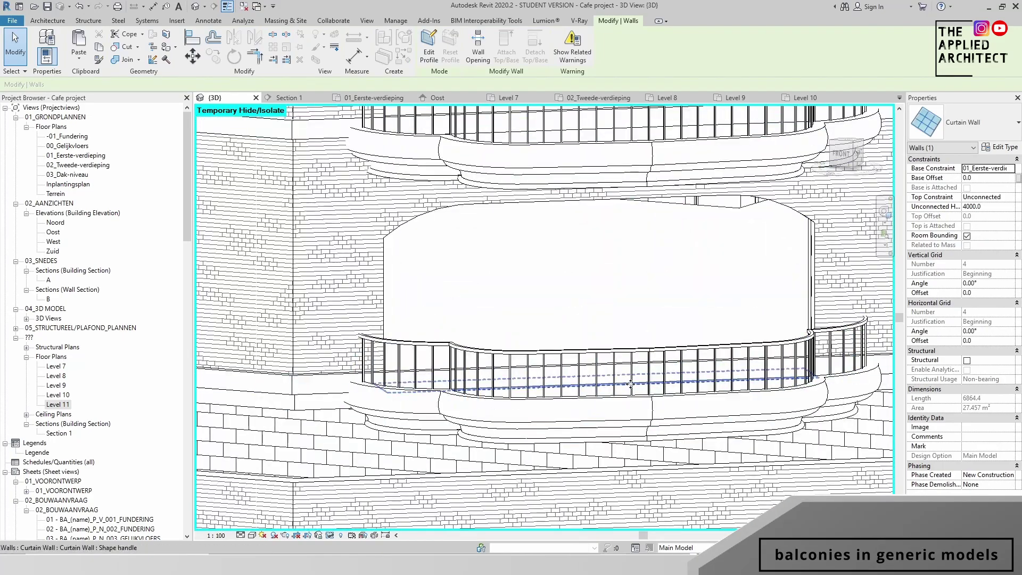
pyautogui.click(429, 51)
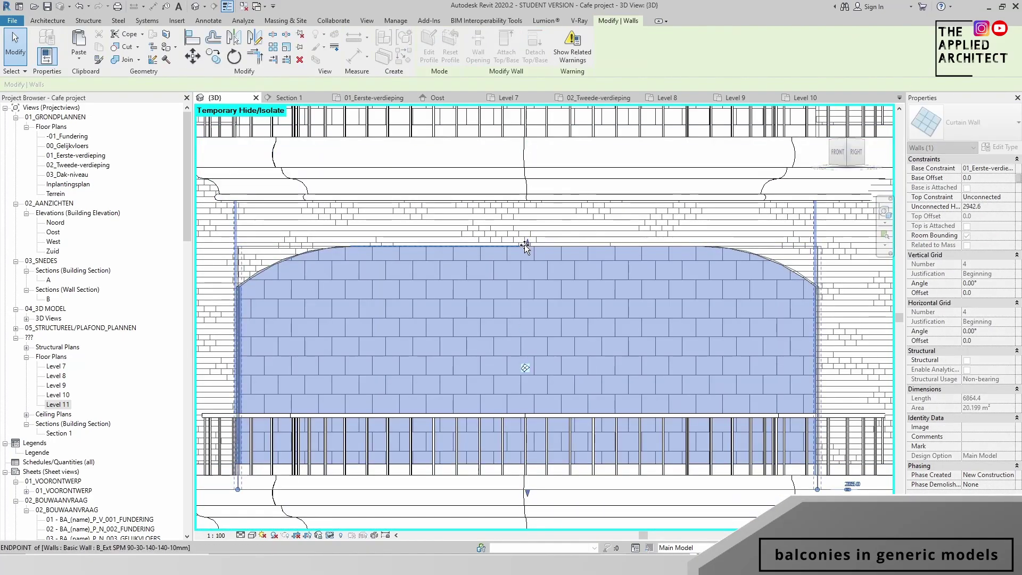
pyautogui.click(848, 154)
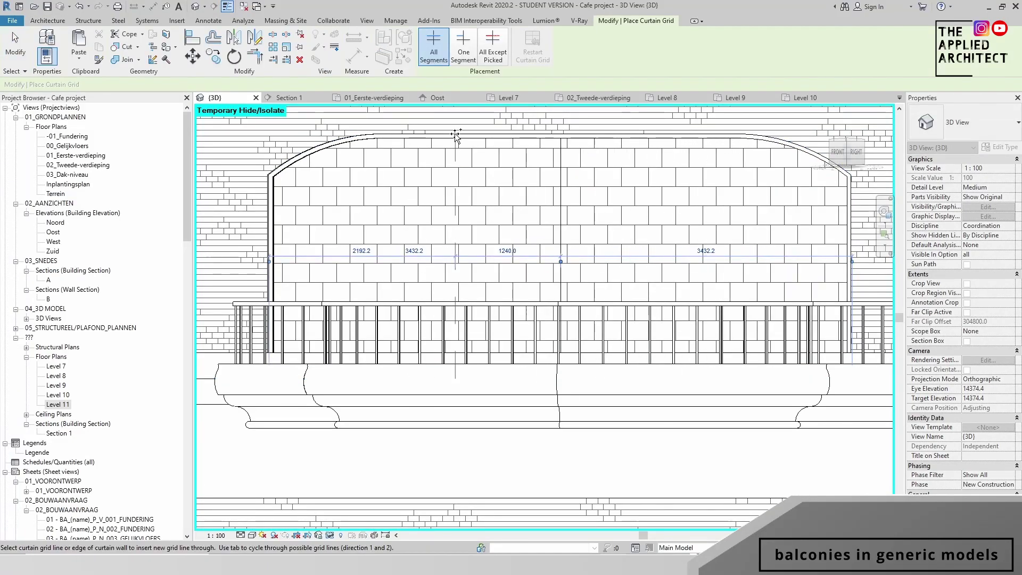
# Step: Add a vertical grid line and an arched-top grid line with mullions to the window
pyautogui.click(417, 133)
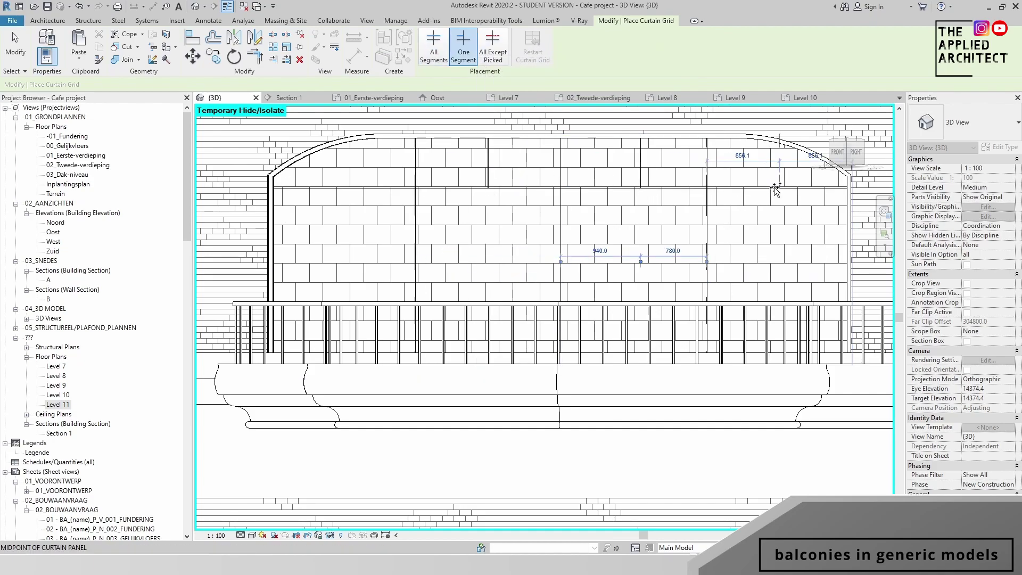
pyautogui.click(346, 185)
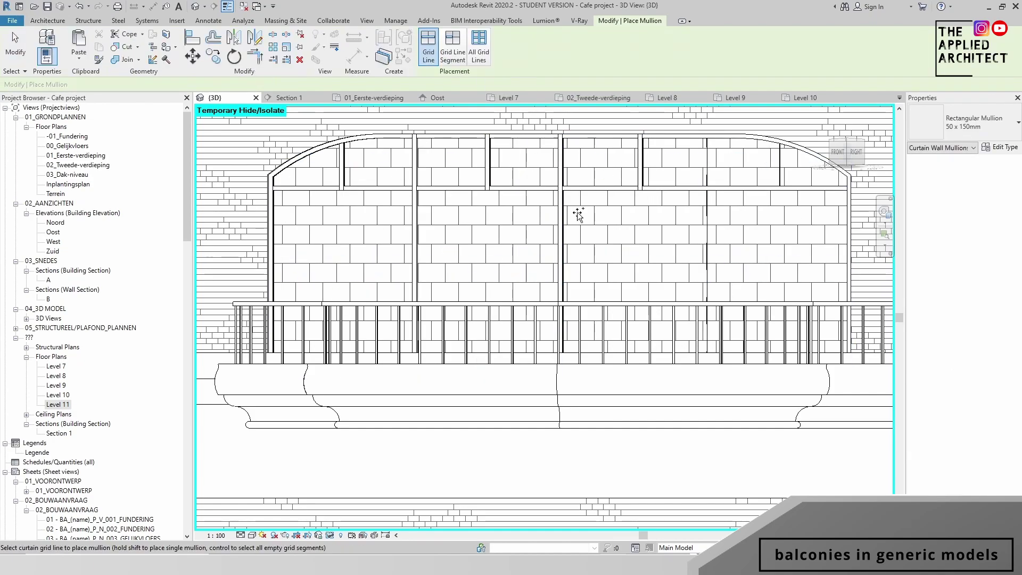
pyautogui.moveTo(577, 214)
pyautogui.mouseDown(button='middle')
pyautogui.moveTo(632, 281)
pyautogui.moveTo(532, 266)
pyautogui.mouseUp(button='middle')
pyautogui.press('Escape')
pyautogui.scroll(-5, 532, 266)
pyautogui.scroll(8, 476, 273)
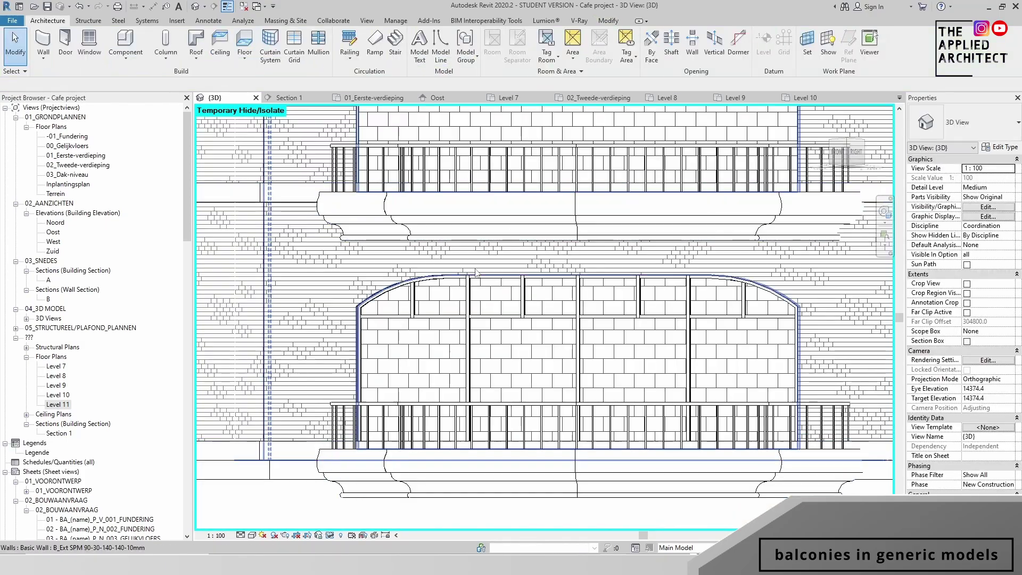
pyautogui.scroll(-3, 476, 272)
# Step: Paste the copied window group onto the facade and dismiss the overlapping walls warning
pyautogui.hotkey('ctrl', 'v')
pyautogui.click(557, 184)
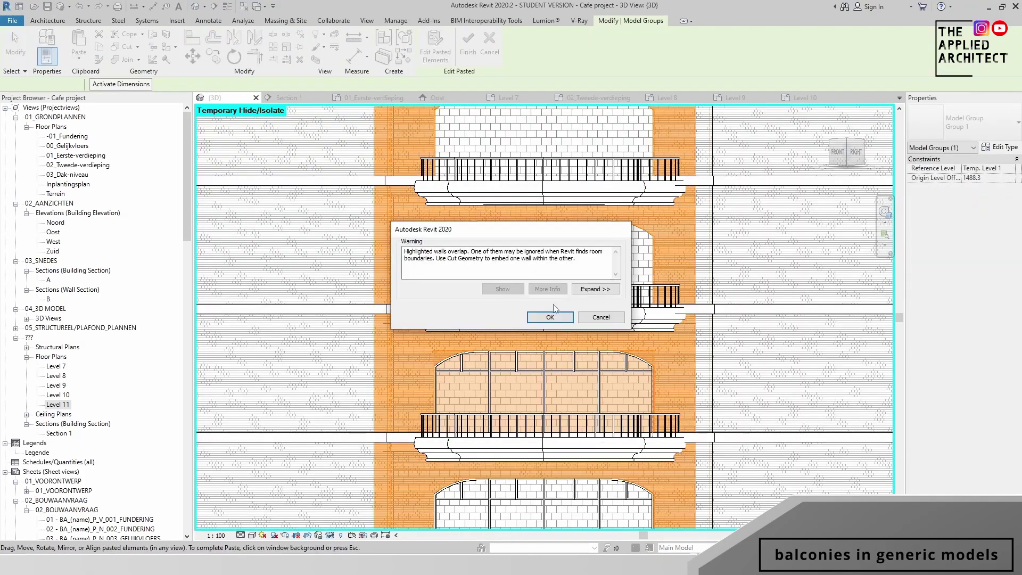
pyautogui.click(551, 317)
pyautogui.press('Escape')
pyautogui.scroll(5, 564, 328)
# Step: Reselect the arched window assembly and paste the balcony group for the next floor
pyautogui.click(564, 328)
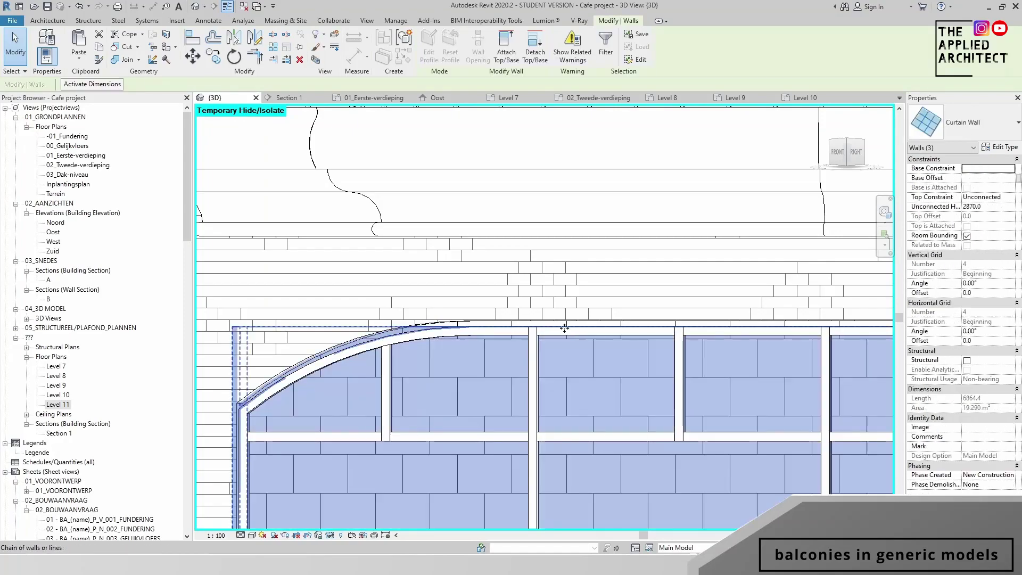
pyautogui.scroll(-5, 564, 327)
pyautogui.press('Escape')
pyautogui.click(535, 240)
pyautogui.press('Escape')
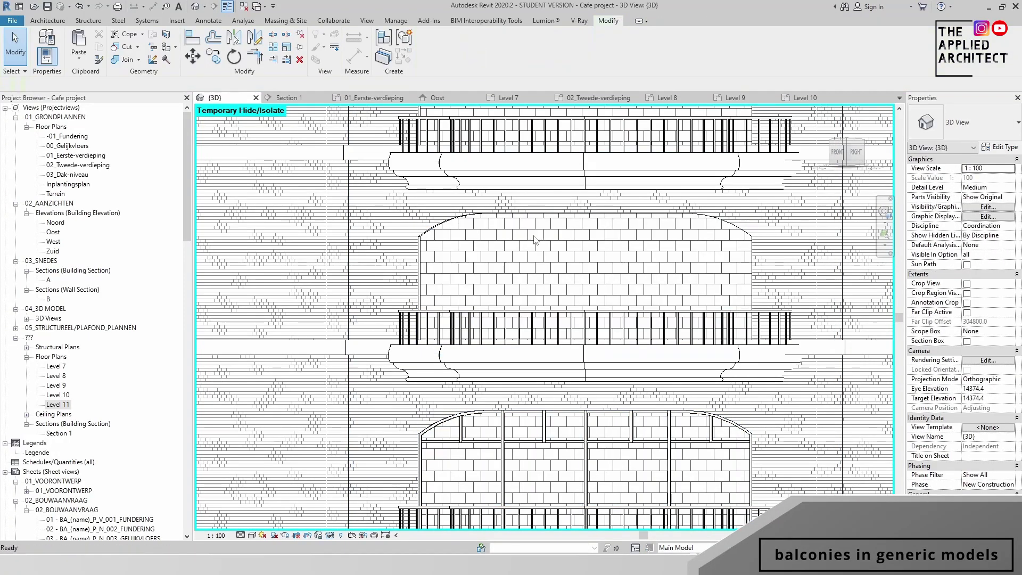
pyautogui.click(535, 240)
pyautogui.scroll(-3, 564, 213)
pyautogui.press('Escape')
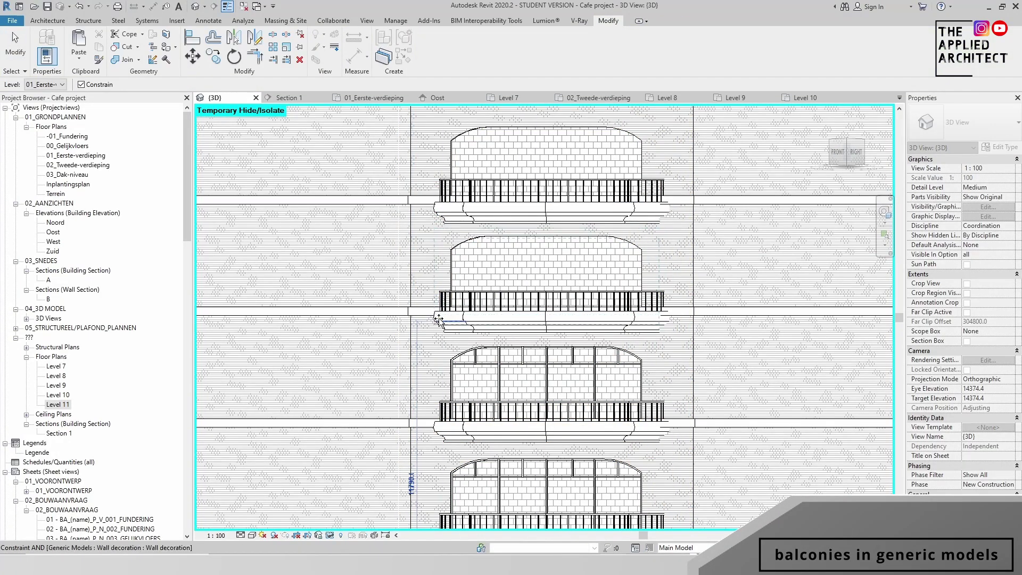
pyautogui.hotkey('ctrl', 'v')
# Step: Place the pasted balcony group upstairs, cut Section 2 through the facade, and check the slabs
pyautogui.click(552, 327)
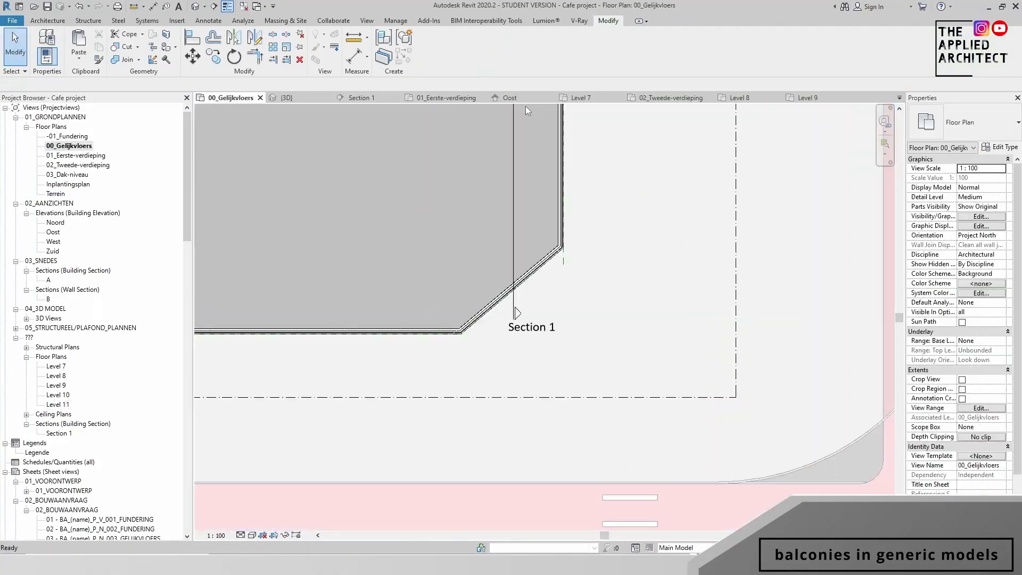
pyautogui.click(227, 6)
pyautogui.click(488, 396)
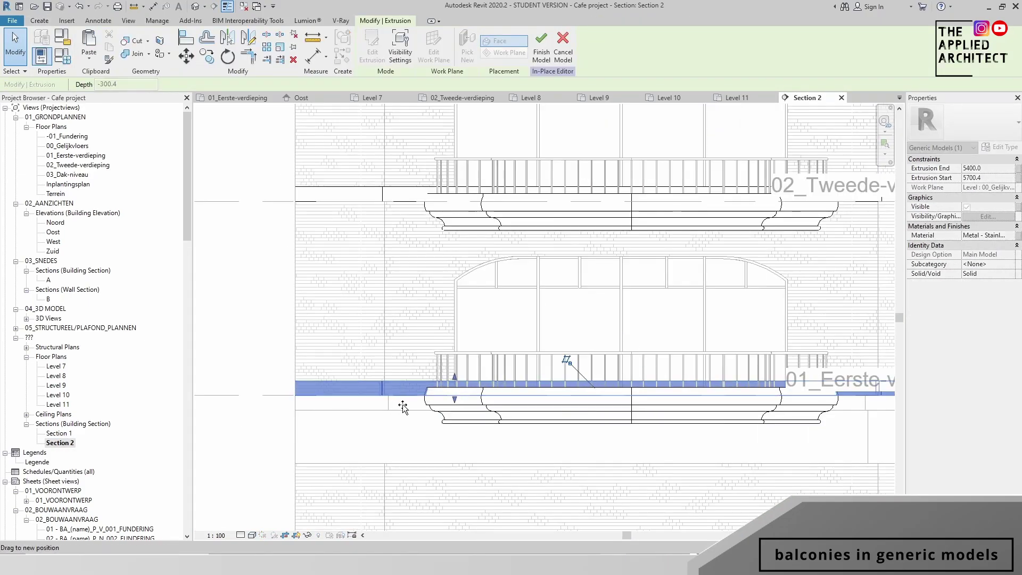
pyautogui.click(409, 387)
pyautogui.click(463, 238)
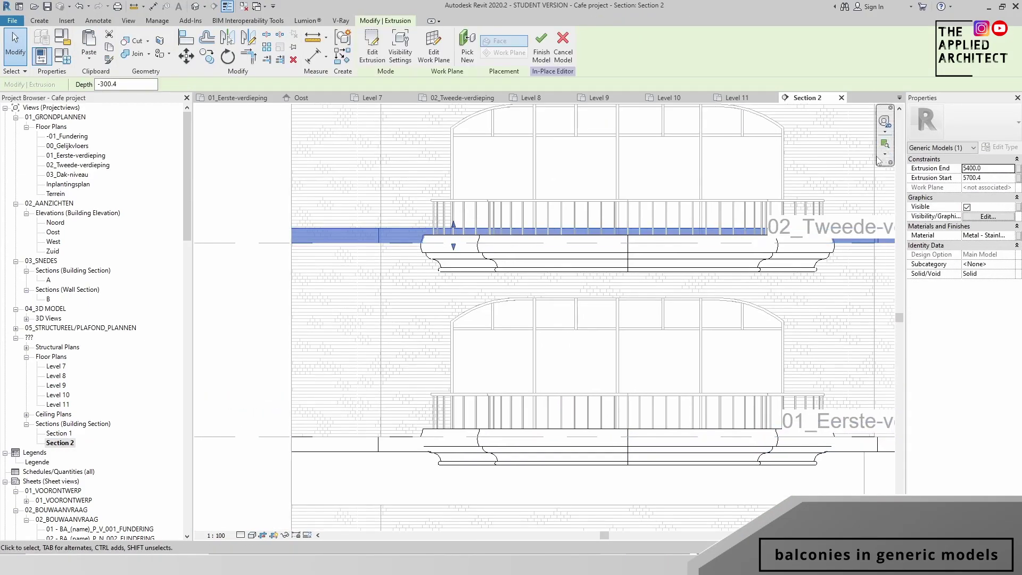
pyautogui.press('Escape')
pyautogui.scroll(-3, 451, 238)
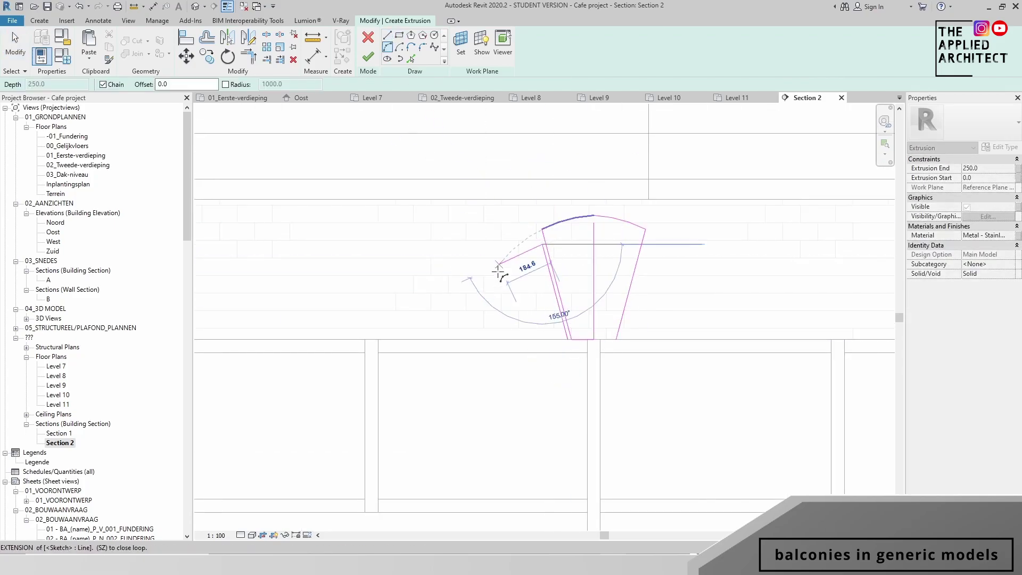
# Step: Close the rounded loop beside the fan and sketch the crest's straight and arched edges
pyautogui.click(541, 338)
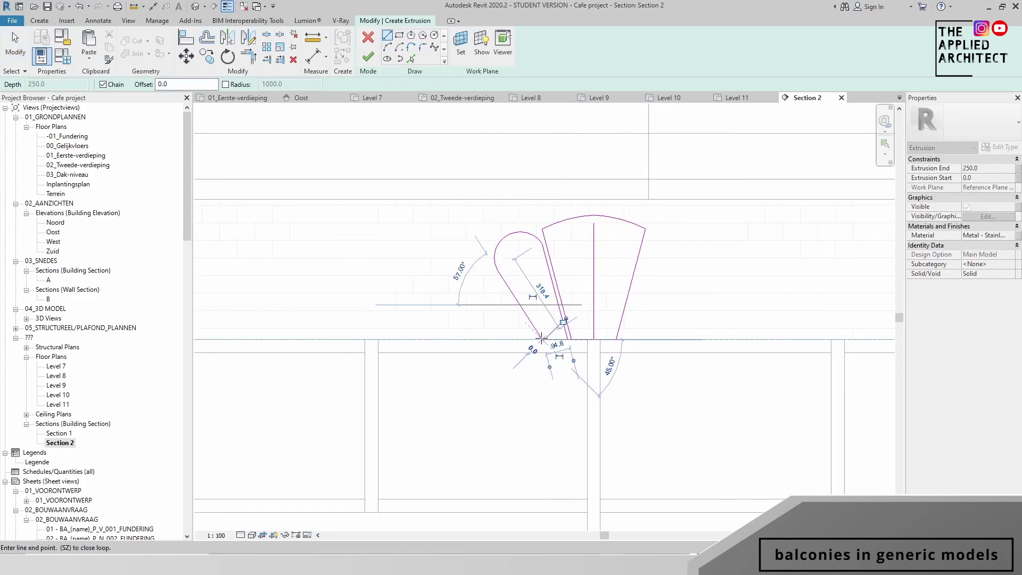
pyautogui.click(442, 276)
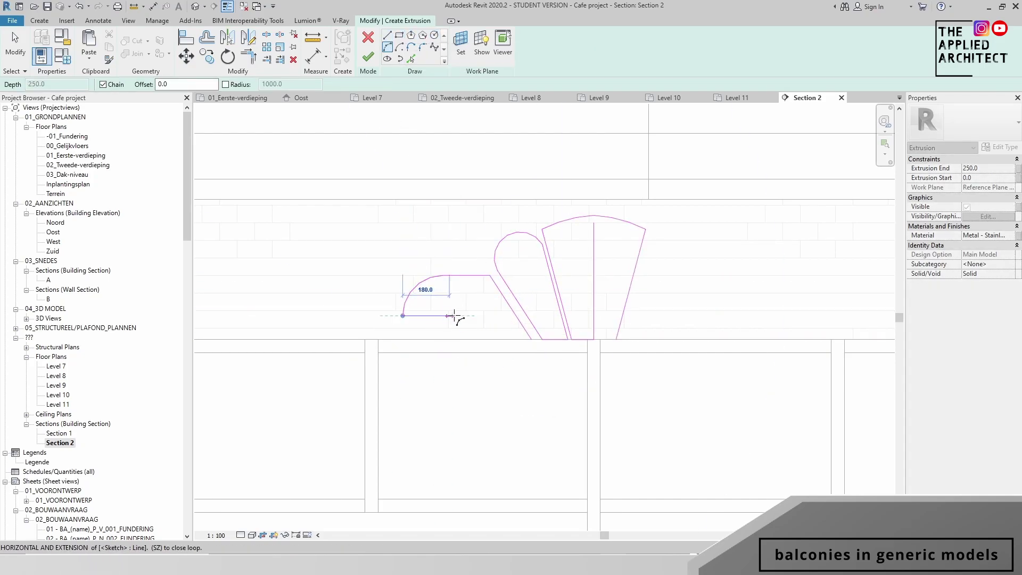
pyautogui.click(403, 339)
pyautogui.scroll(-2, 453, 317)
pyautogui.scroll(4, 400, 301)
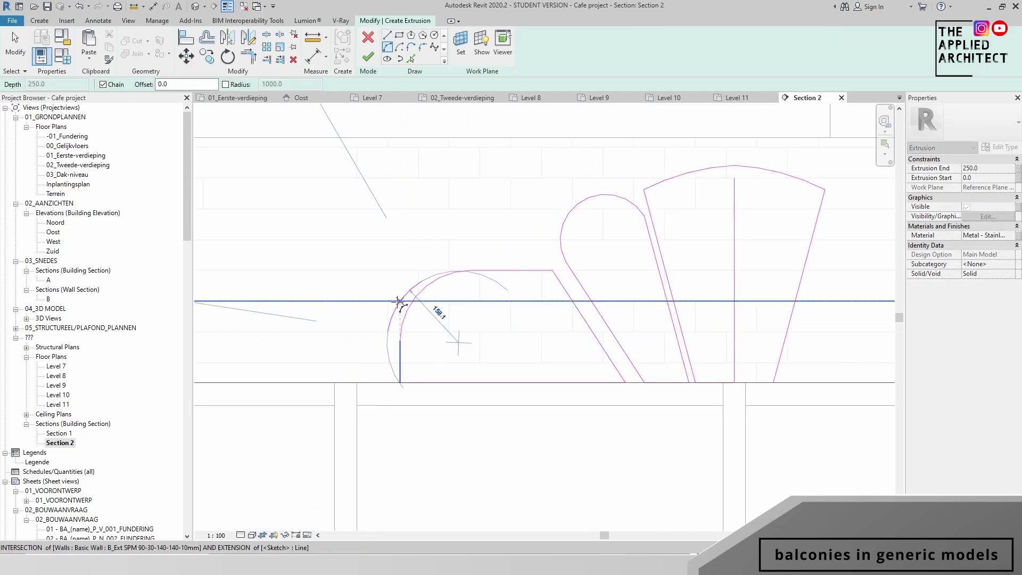
pyautogui.click(399, 302)
pyautogui.scroll(-2, 331, 286)
pyautogui.scroll(2, 343, 319)
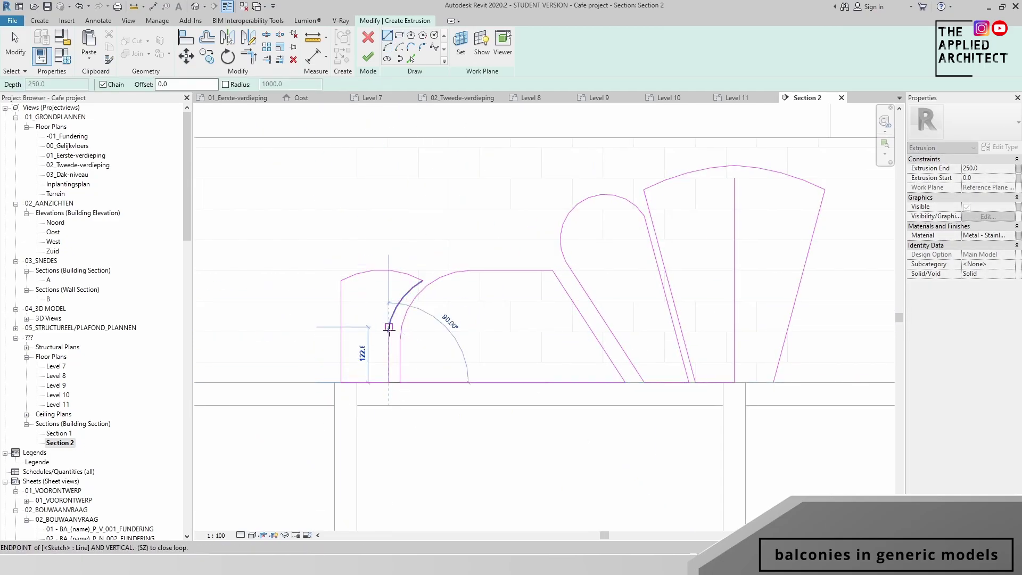
pyautogui.scroll(-3, 388, 327)
pyautogui.scroll(3, 418, 395)
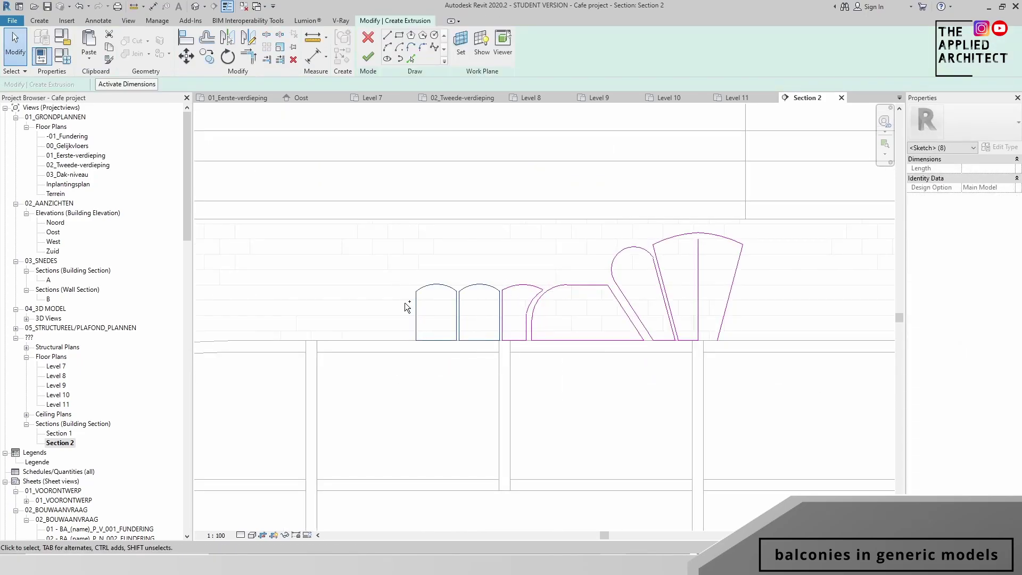
# Step: Paste a copy of the arch into the crest and rotate it into position
pyautogui.click(404, 302)
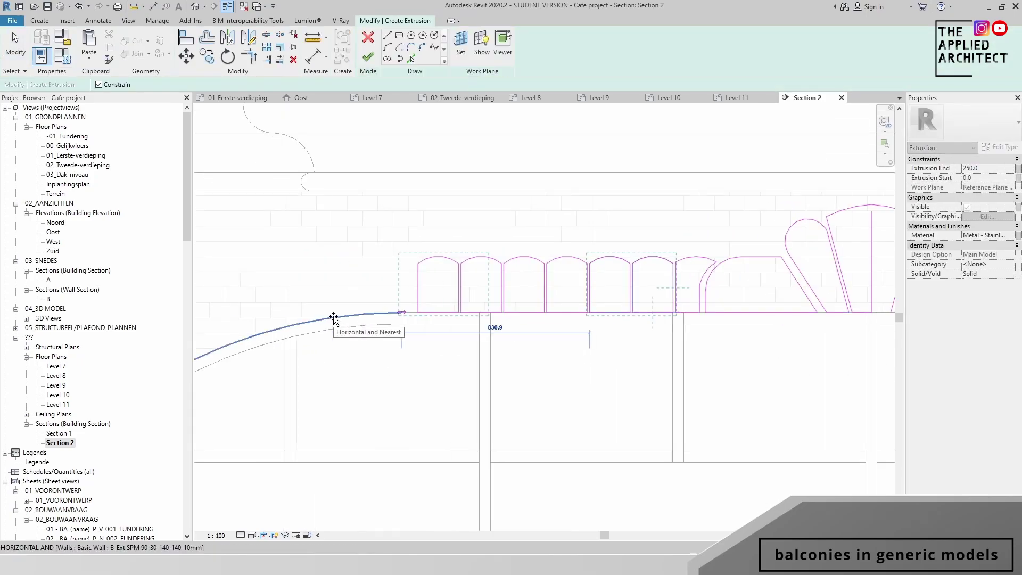
pyautogui.click(318, 342)
pyautogui.scroll(-3, 333, 289)
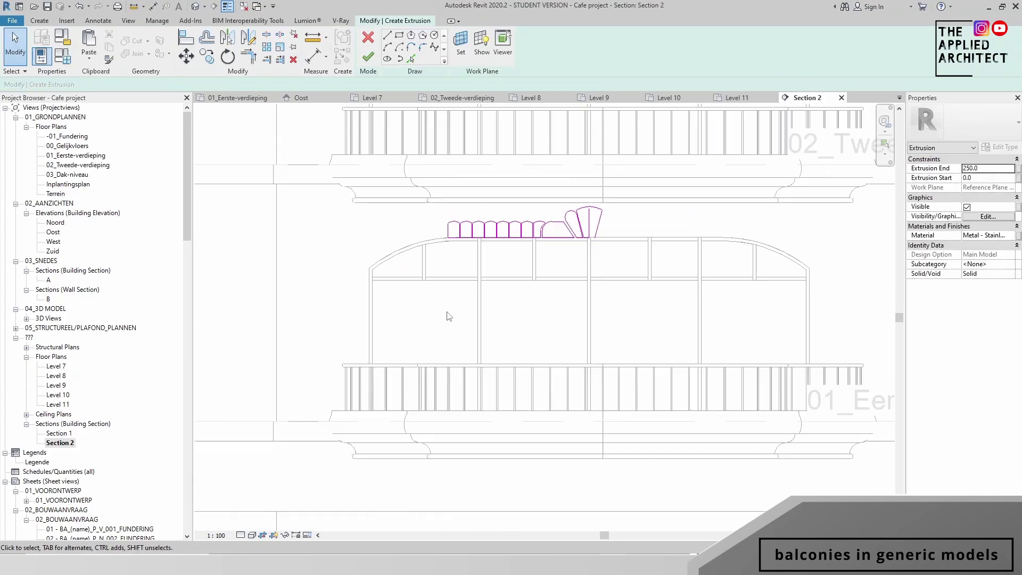
pyautogui.scroll(3, 447, 251)
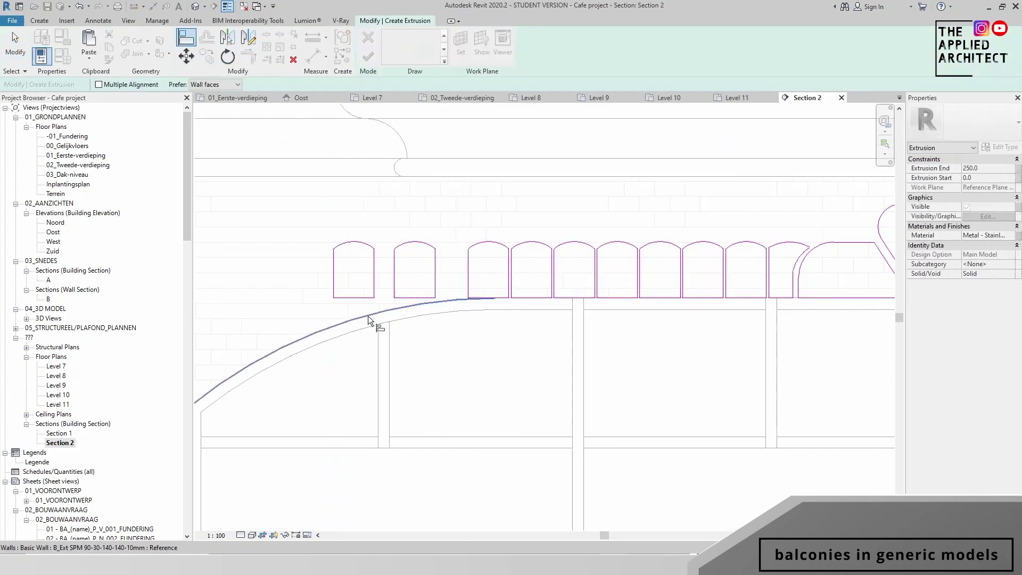
pyautogui.press('r')
pyautogui.press('o')
pyautogui.click(414, 223)
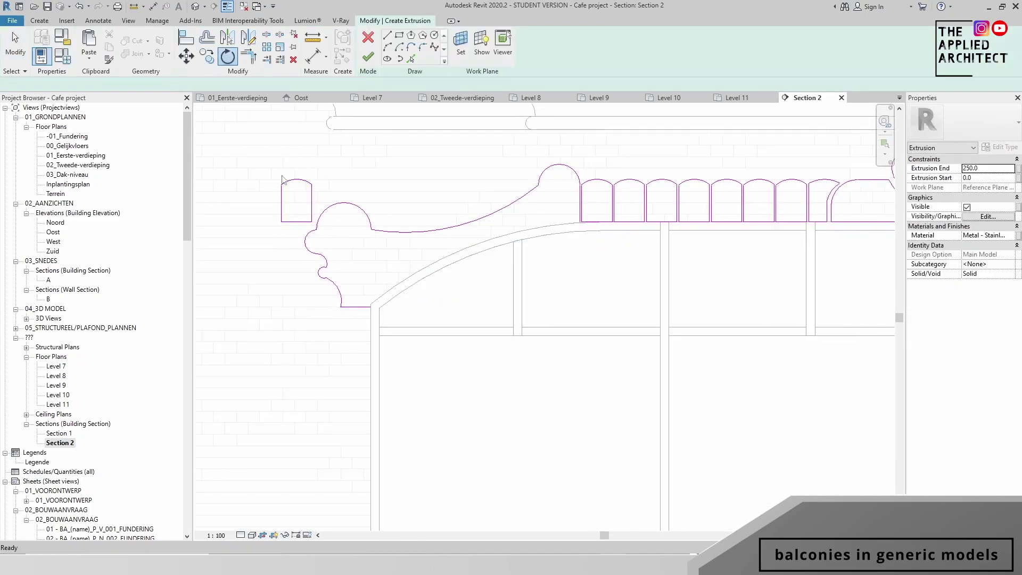
pyautogui.scroll(4, 424, 458)
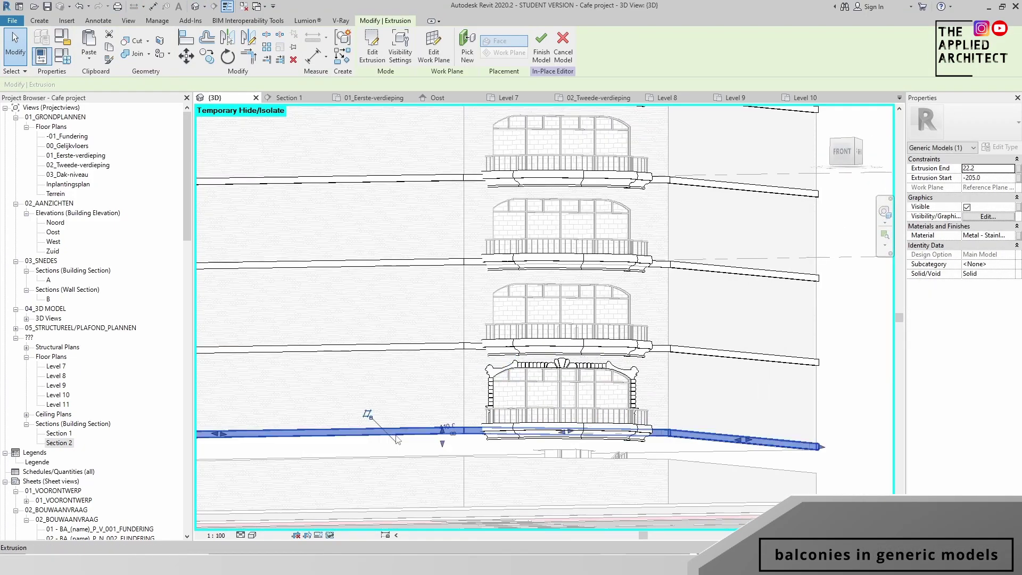
# Step: Orbit to the right and place the copied crest ornament on the next floor's window
pyautogui.keyDown('shift'); pyautogui.moveTo(509, 375); pyautogui.dragTo(619, 449, button='middle'); pyautogui.keyUp('shift')
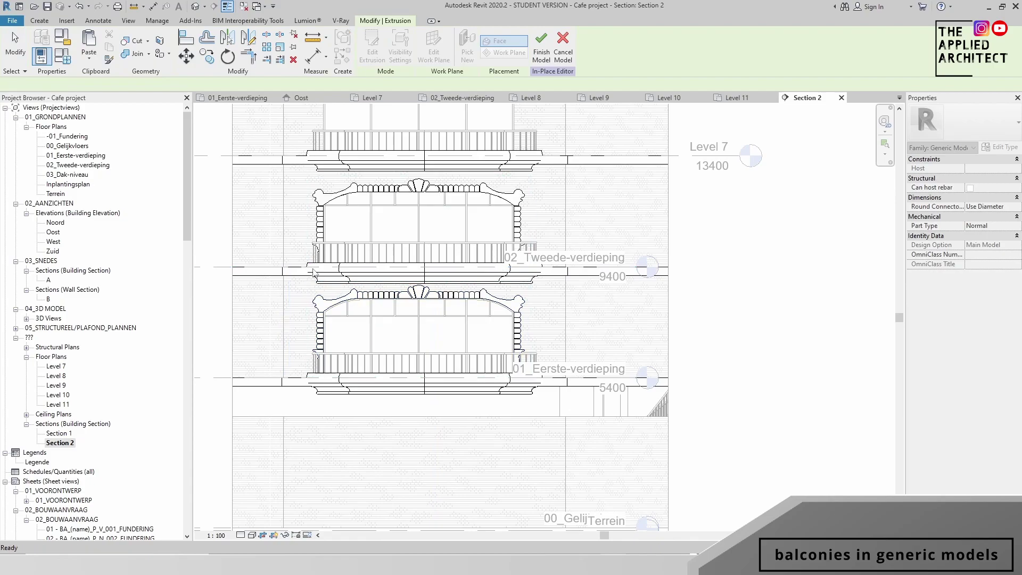
pyautogui.click(330, 318)
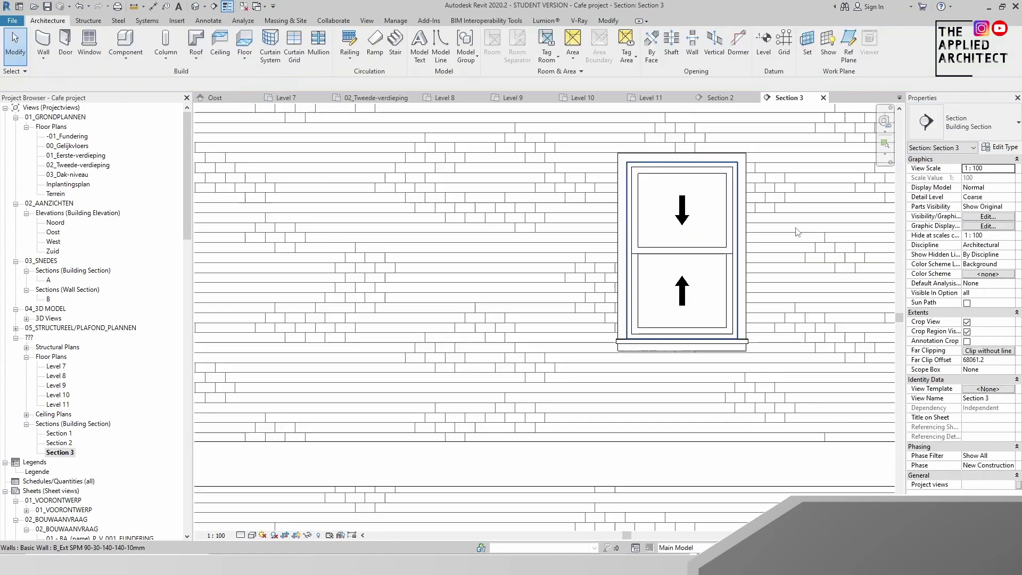
# Step: Set the double-hung window type's Height to 26 and select the crest's vertical sketch line
pyautogui.scroll(-1, 745, 319)
pyautogui.click(799, 376)
pyautogui.write('26')
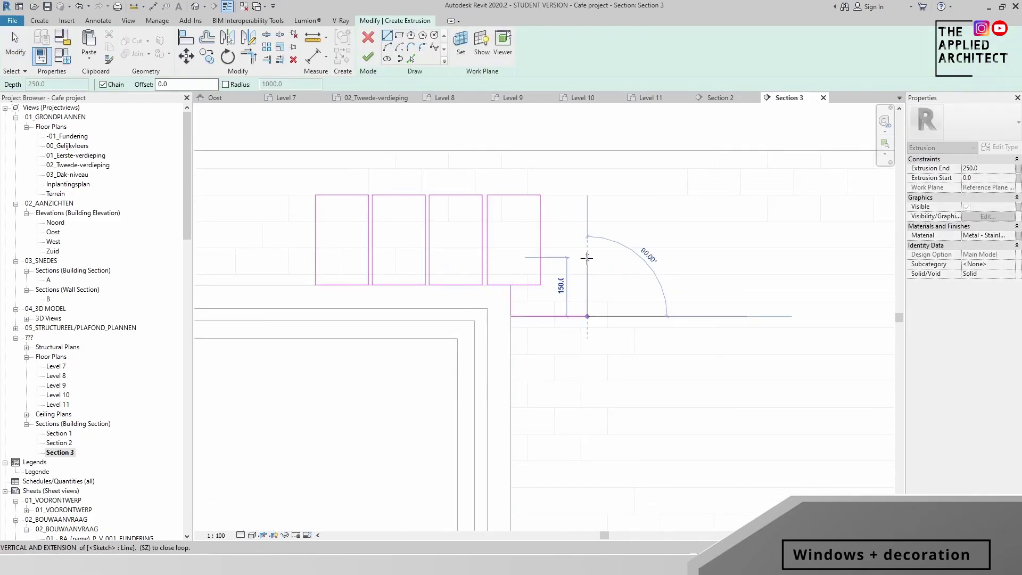
pyautogui.click(541, 235)
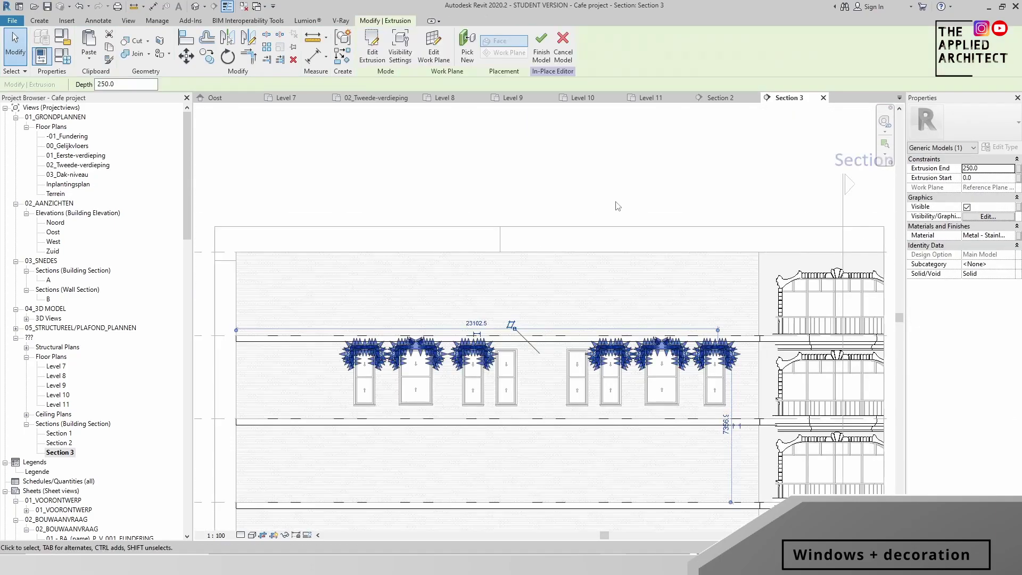
# Step: Confirm the work plane for a new bracket extrusion sketch beside the window
pyautogui.click(482, 344)
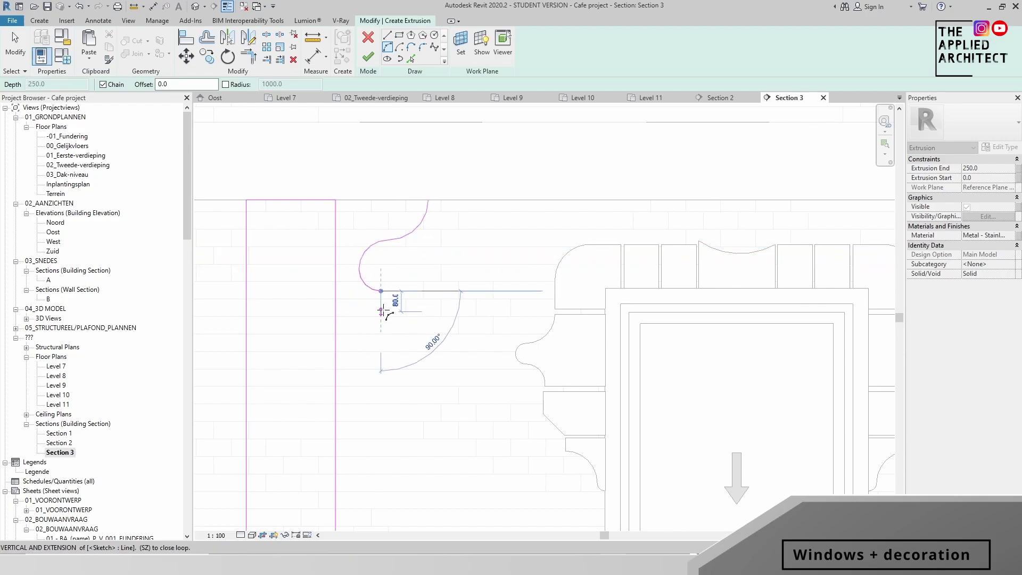
pyautogui.scroll(-5, 349, 356)
pyautogui.press('Escape')
pyautogui.press('Escape')
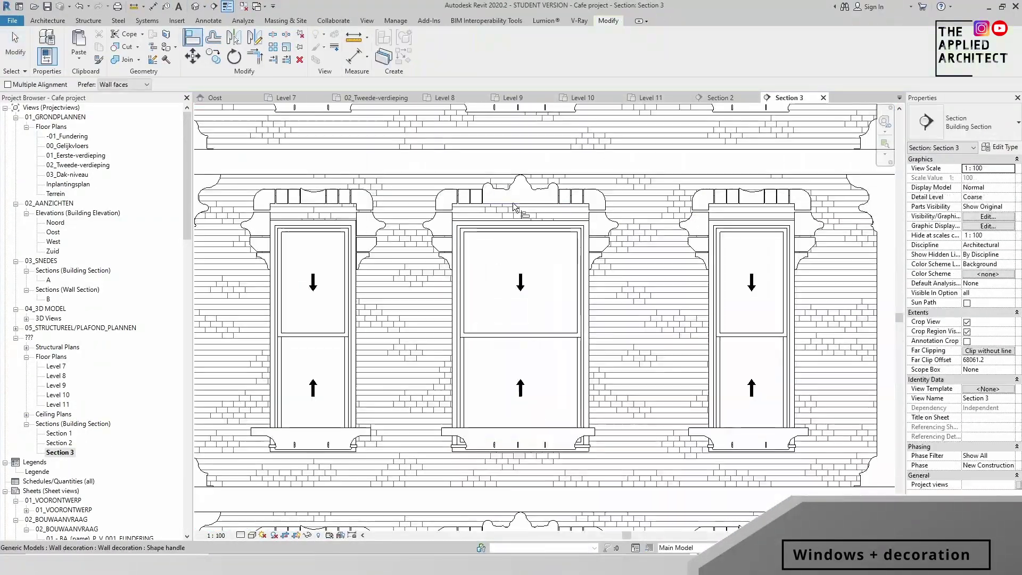
# Step: Select the right-hand window and a middle-row window for copying to the other floors
pyautogui.click(727, 234)
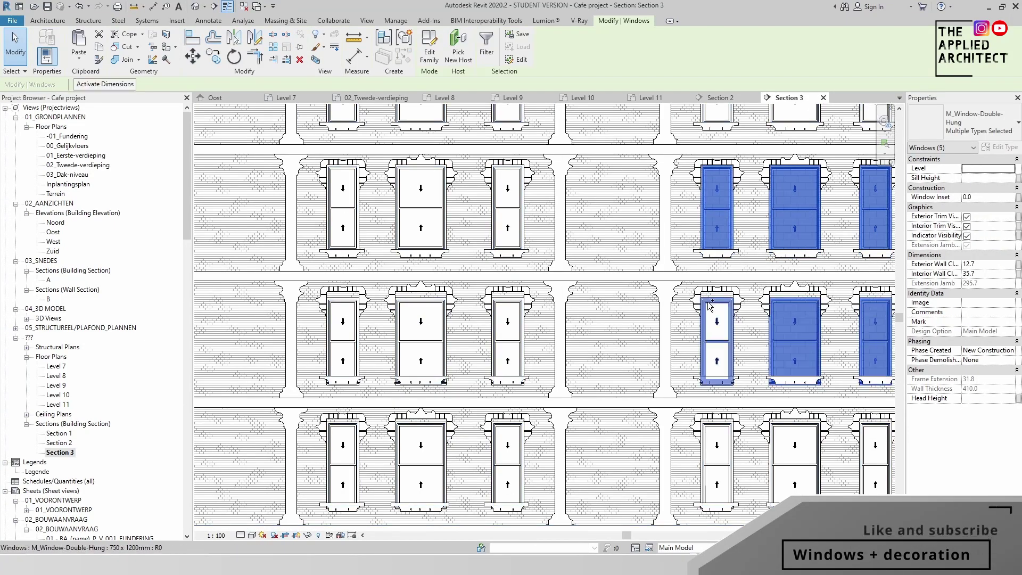
pyautogui.click(348, 308)
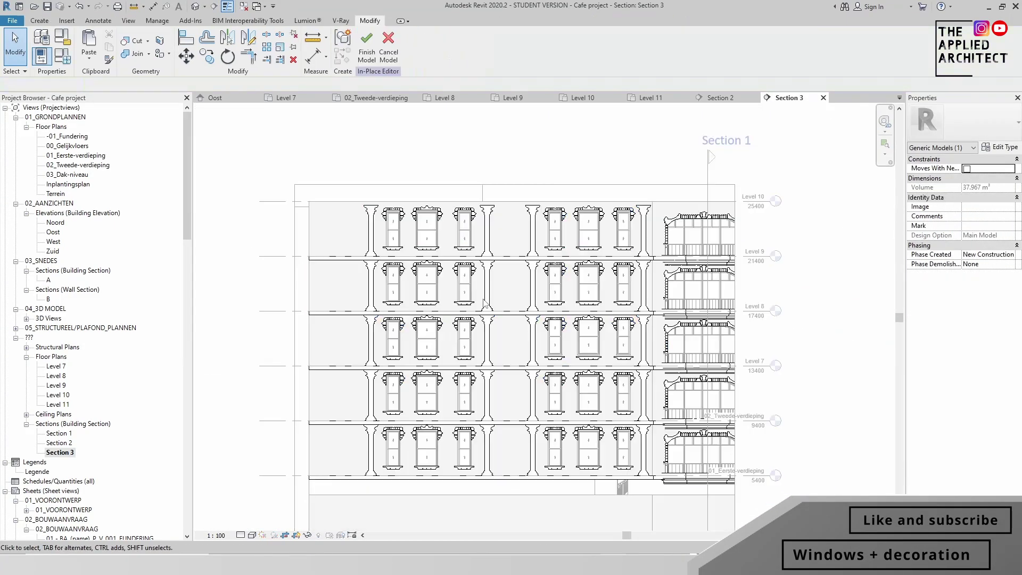
pyautogui.moveTo(438, 432); pyautogui.dragTo(418, 464, button='middle')
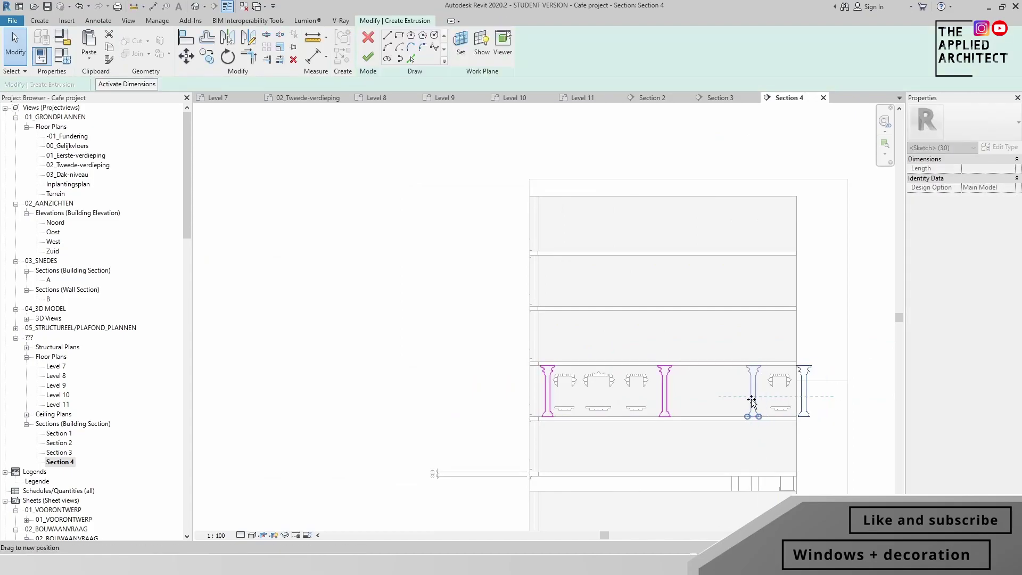
# Step: Draw the crown and sill lines of the Section 4 window extrusion sketch with LI
pyautogui.moveTo(748, 406); pyautogui.dragTo(581, 278, button='middle')
pyautogui.scroll(5, 721, 278)
pyautogui.press('l')
pyautogui.press('i')
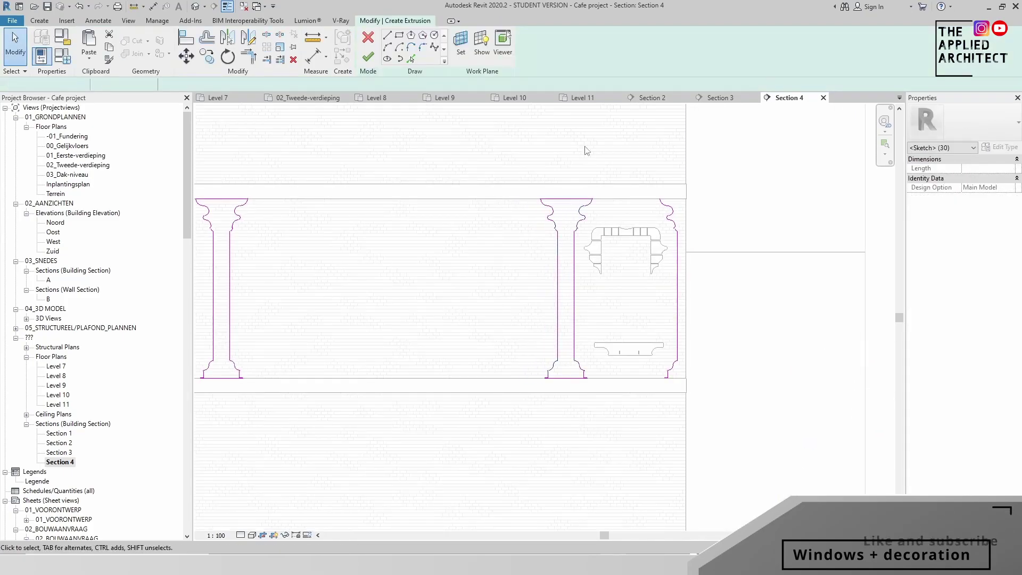
pyautogui.scroll(3, 707, 406)
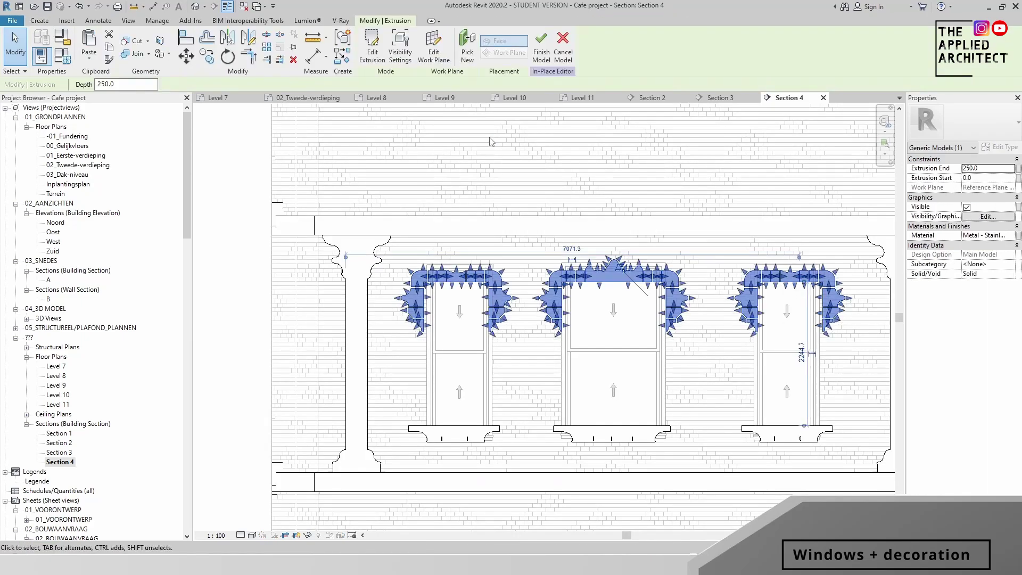
# Step: Place the pasted window crowns and sills aligned on the other floors
pyautogui.scroll(3, 798, 346)
pyautogui.scroll(-4, 628, 360)
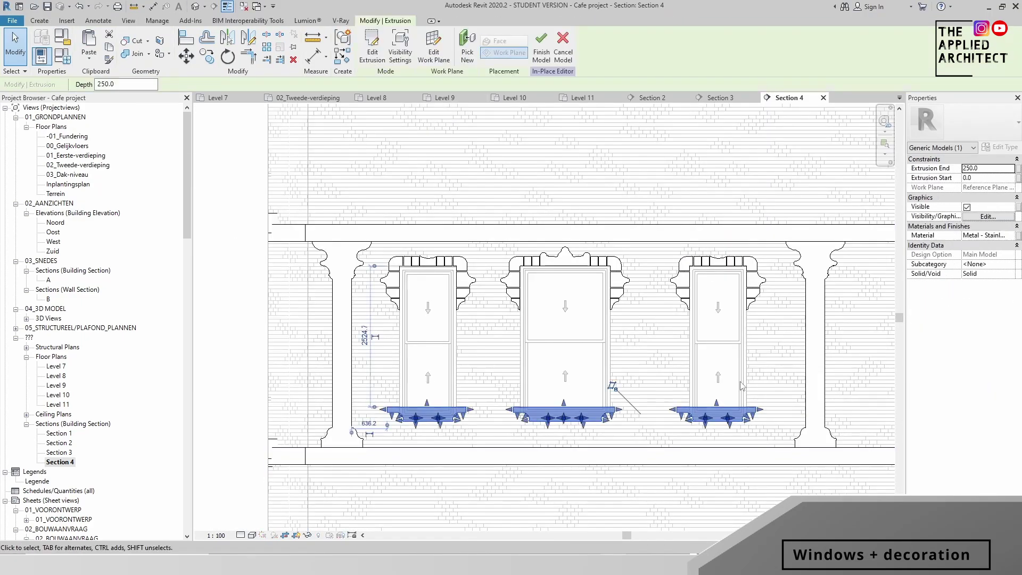
pyautogui.scroll(-4, 333, 339)
pyautogui.press('Escape')
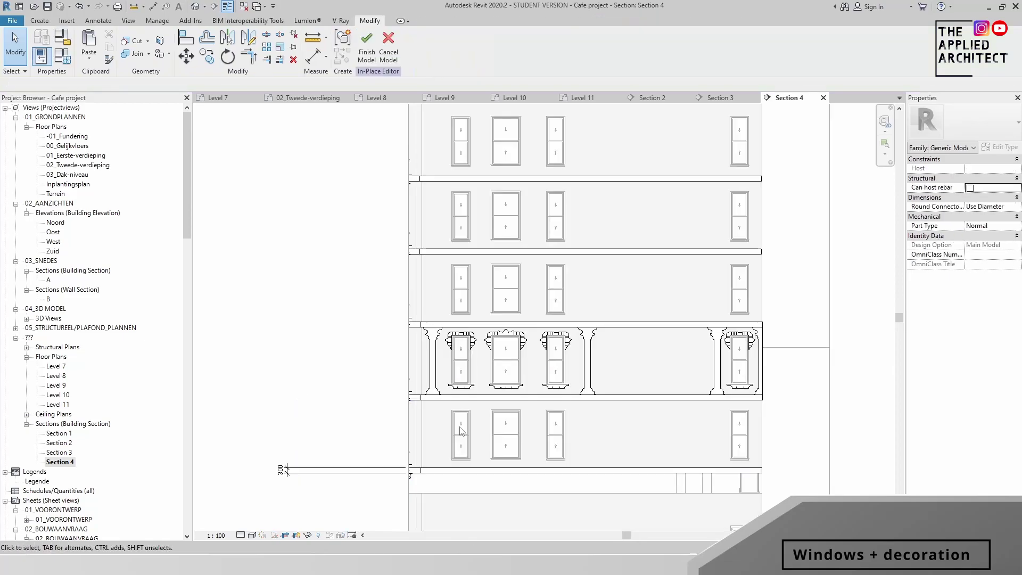
pyautogui.click(398, 325)
pyautogui.scroll(2, 517, 319)
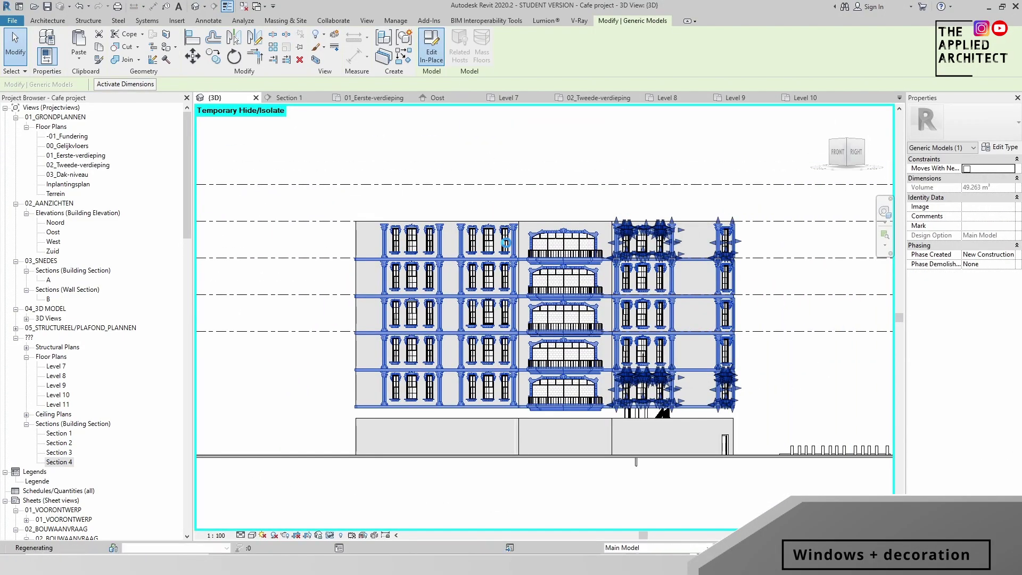
# Step: Reopen the decoration in-place model and adjust a pasted window crown extrusion on the upper floors
pyautogui.doubleClick(505, 242)
pyautogui.click(255, 226)
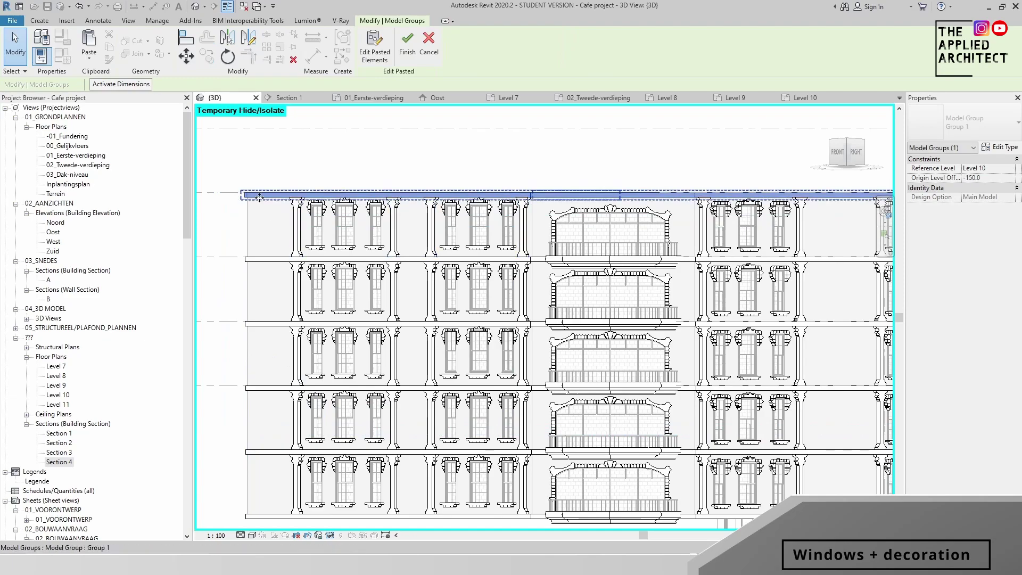
pyautogui.scroll(-3, 511, 319)
pyautogui.scroll(5, 750, 275)
pyautogui.scroll(3, 750, 276)
pyautogui.scroll(-3, 751, 275)
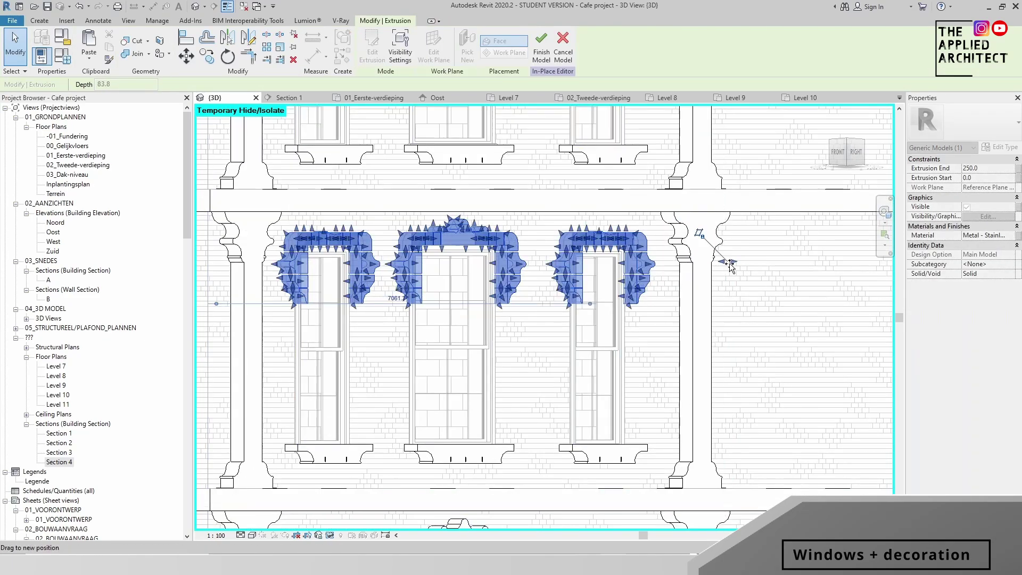
pyautogui.scroll(2, 725, 258)
pyautogui.scroll(-4, 726, 259)
pyautogui.press('Escape')
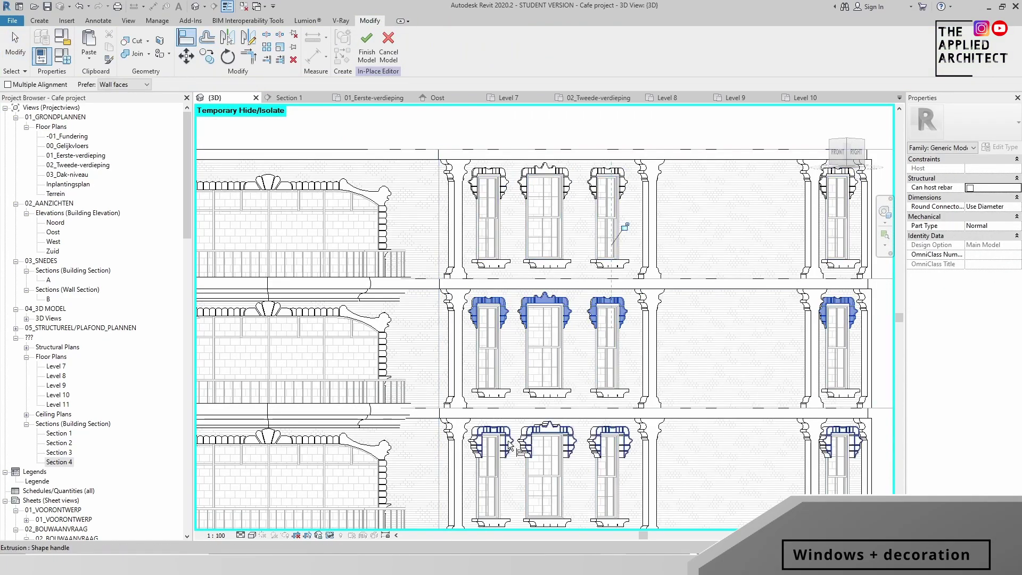
pyautogui.moveTo(508, 444); pyautogui.dragTo(441, 242, button='middle')
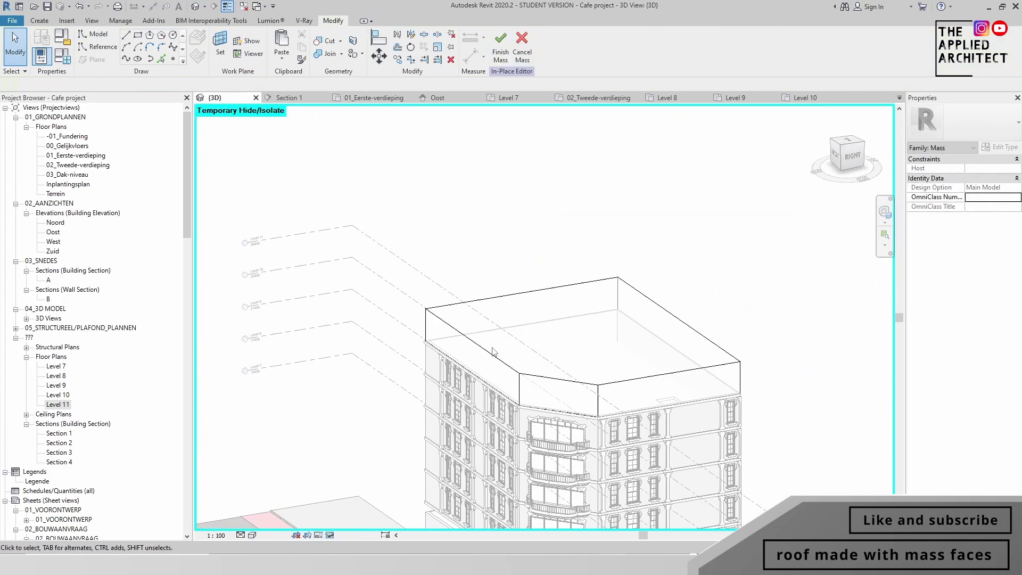
# Step: Slope the roof mass's top edge inward and finish the mass
pyautogui.scroll(-1, 453, 334)
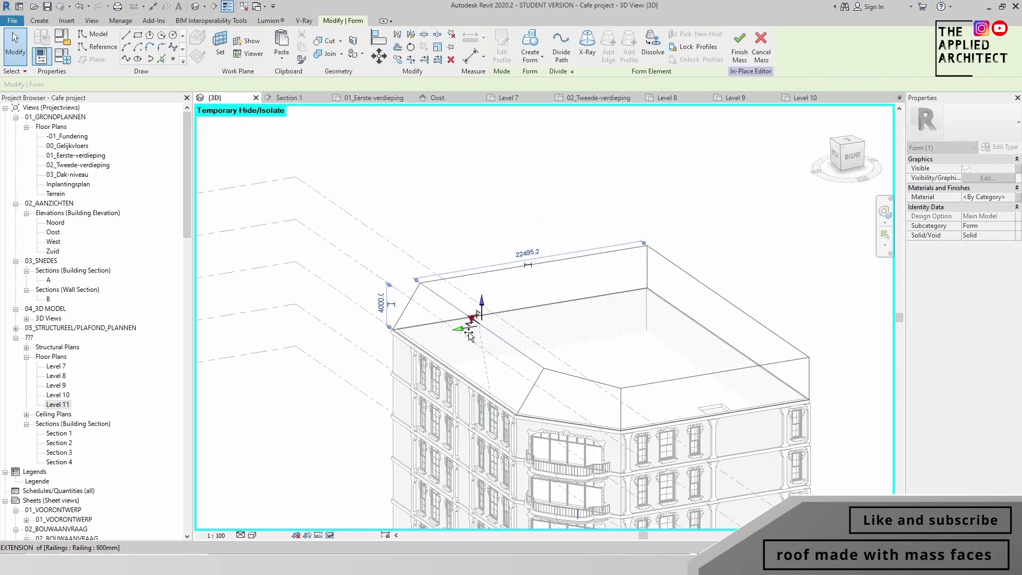
pyautogui.click(702, 369)
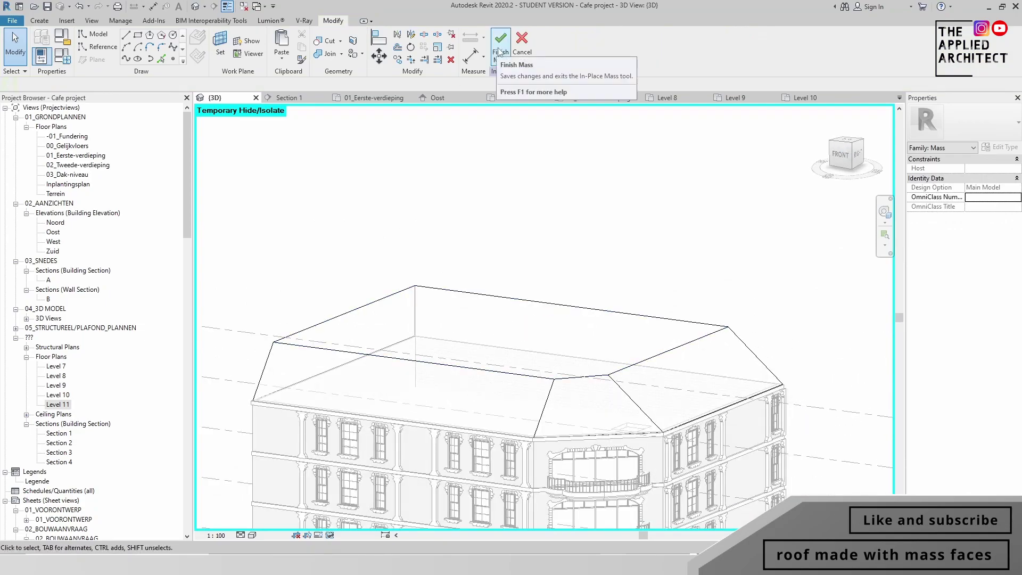
pyautogui.click(498, 52)
# Step: Apply Roof by Face to the mass and give it a 338 mm Warm Roof - Zink finish layer
pyautogui.click(973, 114)
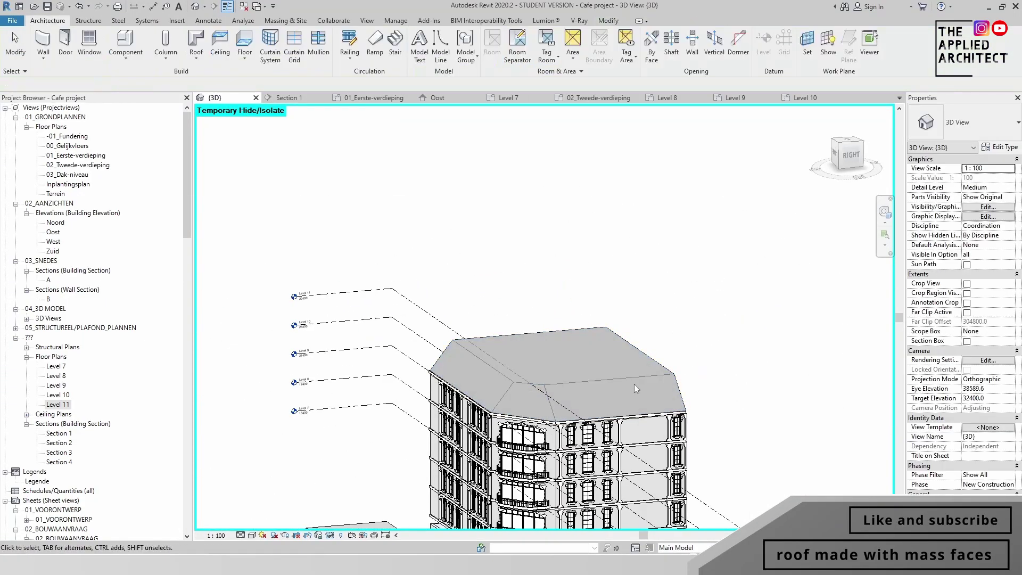
pyautogui.click(634, 385)
pyautogui.click(771, 271)
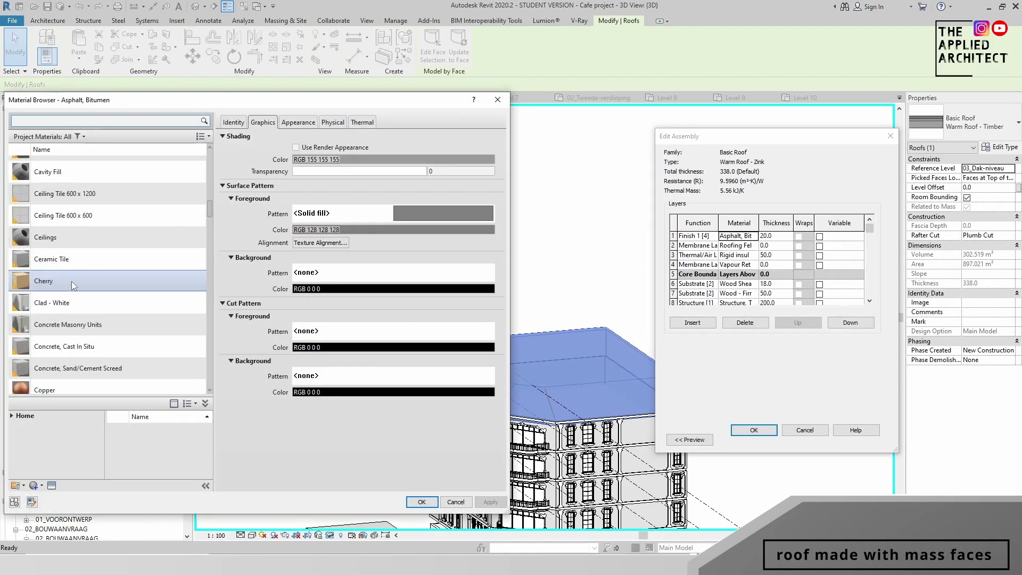
pyautogui.scroll(-10, 85, 320)
pyautogui.scroll(-10, 91, 340)
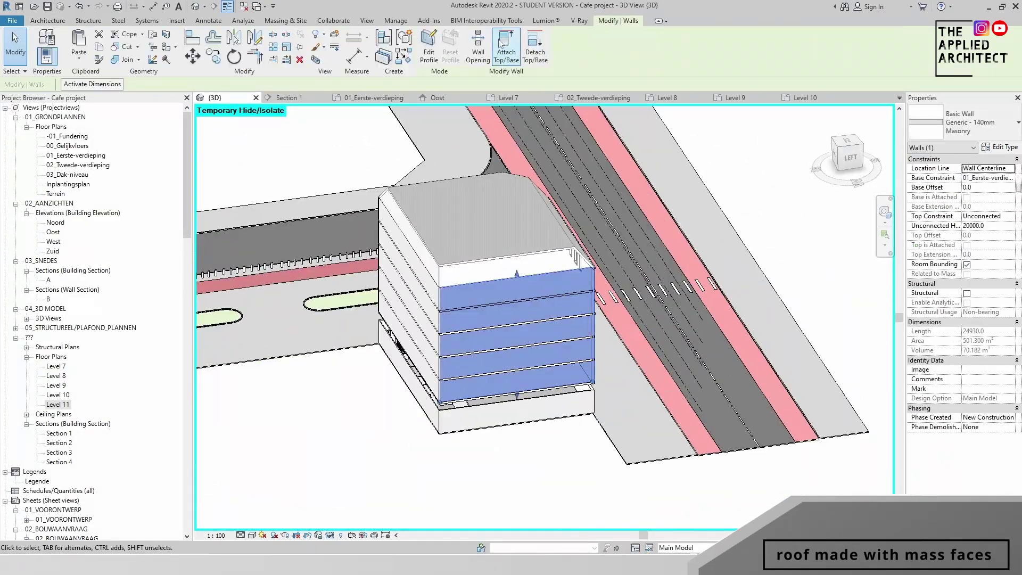
# Step: Select the ground-floor wall and bring its Section 3 profile sketch into view
pyautogui.click(535, 334)
pyautogui.scroll(3, 535, 335)
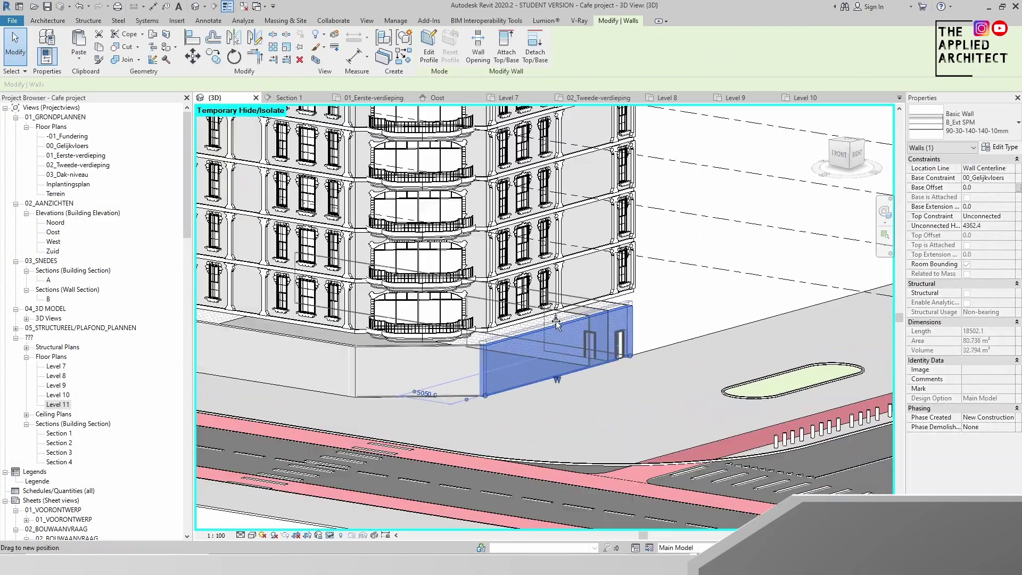
pyautogui.scroll(2, 535, 335)
pyautogui.keyDown('shift'); pyautogui.moveTo(535, 341); pyautogui.dragTo(455, 353, button='middle'); pyautogui.keyUp('shift')
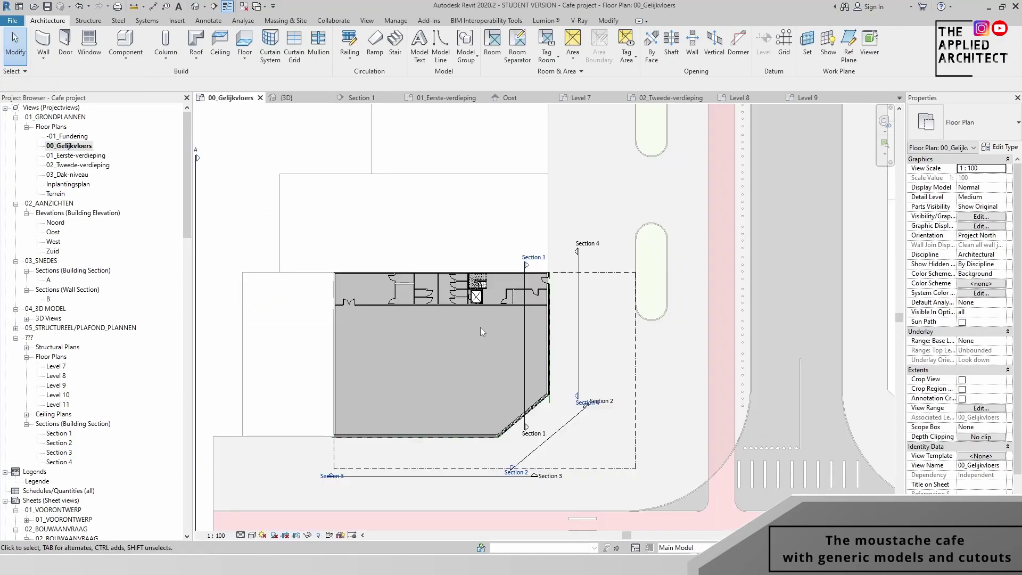
pyautogui.moveTo(548, 382); pyautogui.dragTo(523, 212, button='middle')
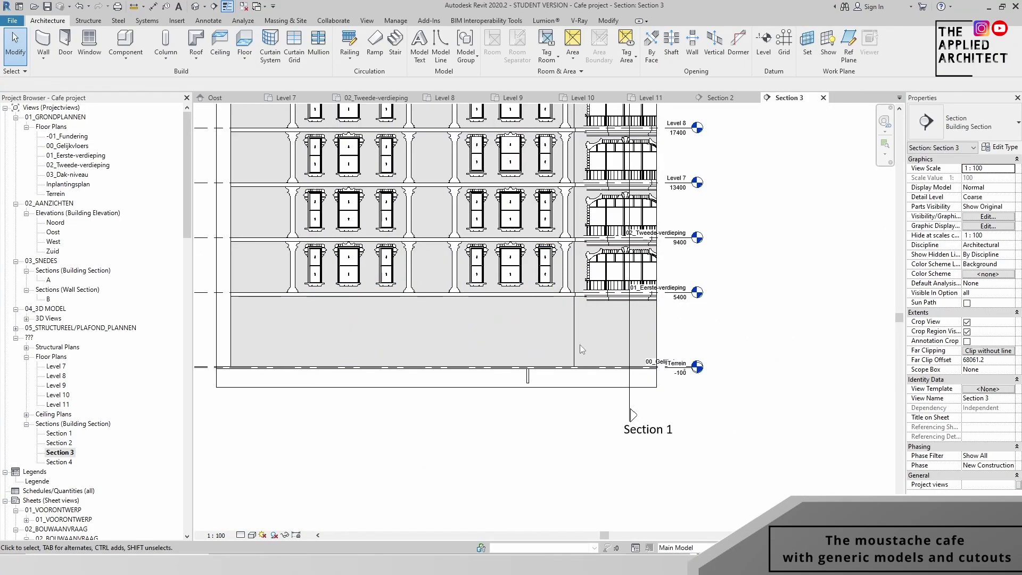
pyautogui.press('Escape')
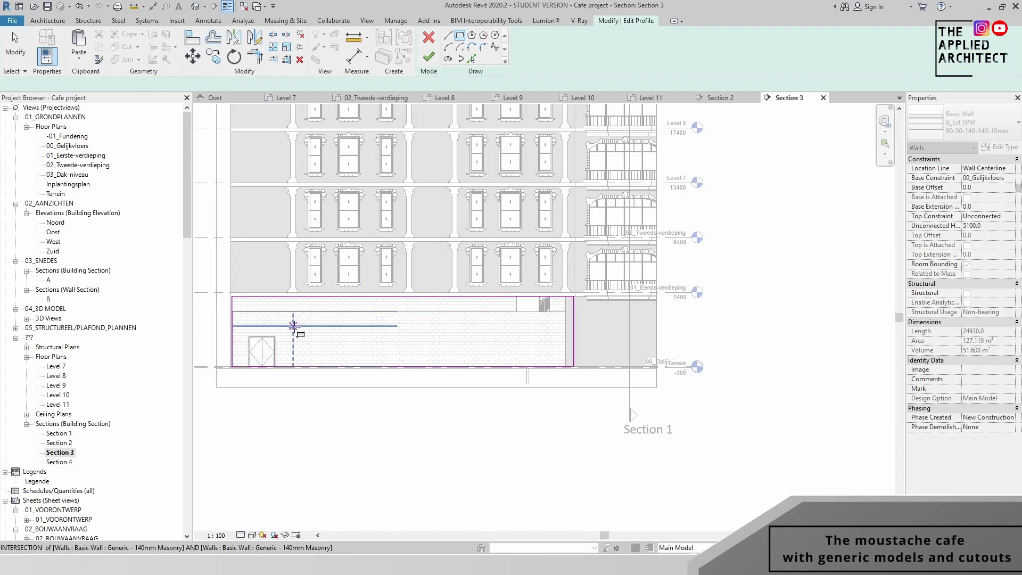
# Step: Sketch a capsule-shaped opening loop with two rounded ends in the wall profile
pyautogui.click(450, 48)
pyautogui.click(367, 257)
pyautogui.click(367, 306)
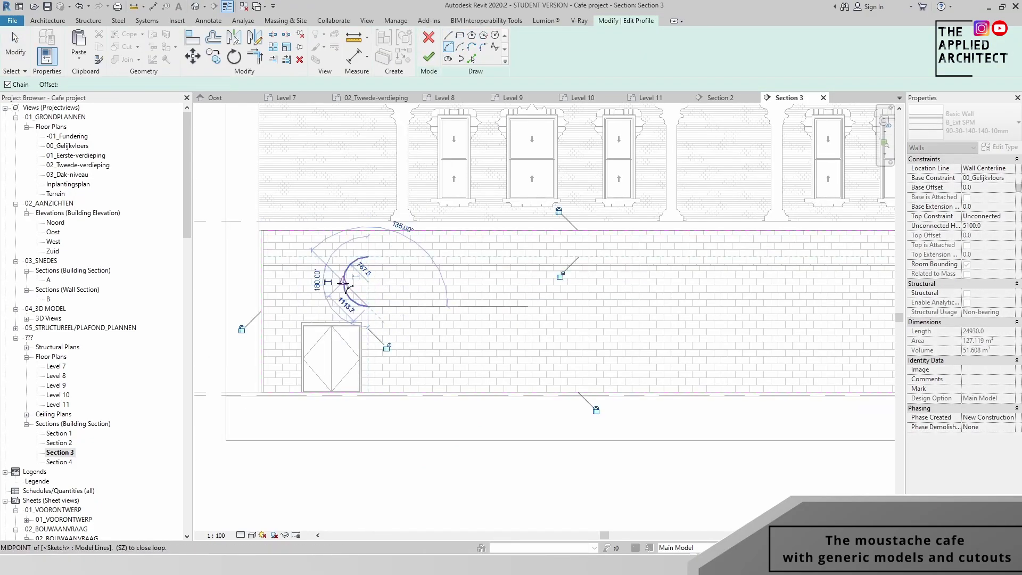
pyautogui.click(468, 257)
pyautogui.click(481, 307)
pyautogui.click(367, 306)
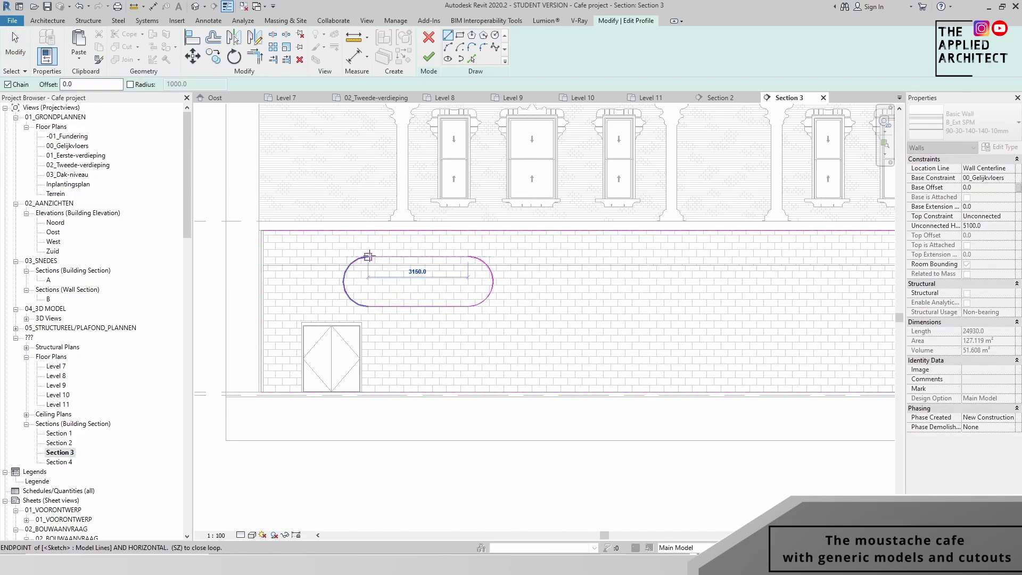
pyautogui.scroll(-4, 444, 295)
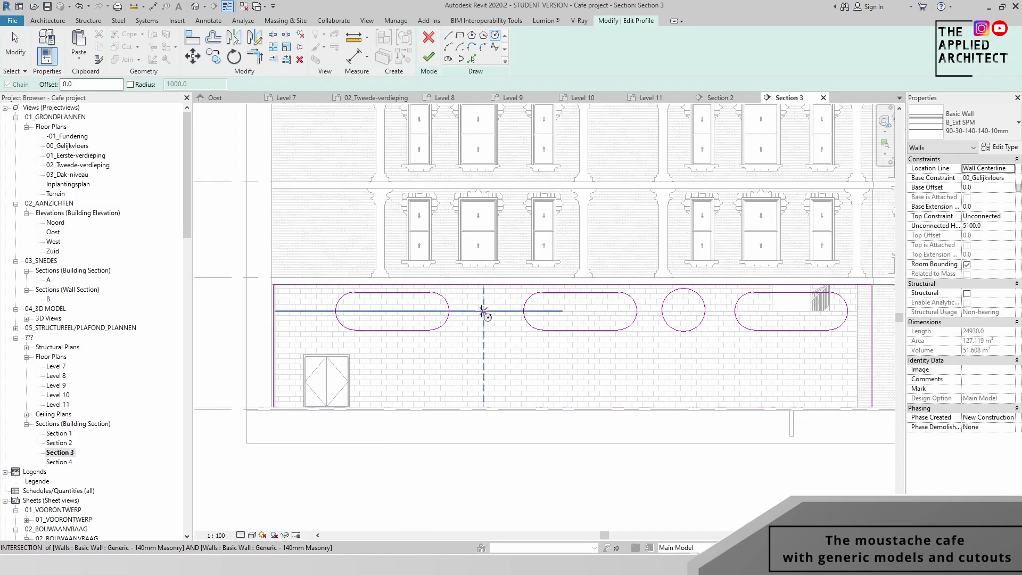
# Step: Draw the storefront opening's 2700 top edge and finish the wall profile
pyautogui.click(817, 289)
pyautogui.click(365, 289)
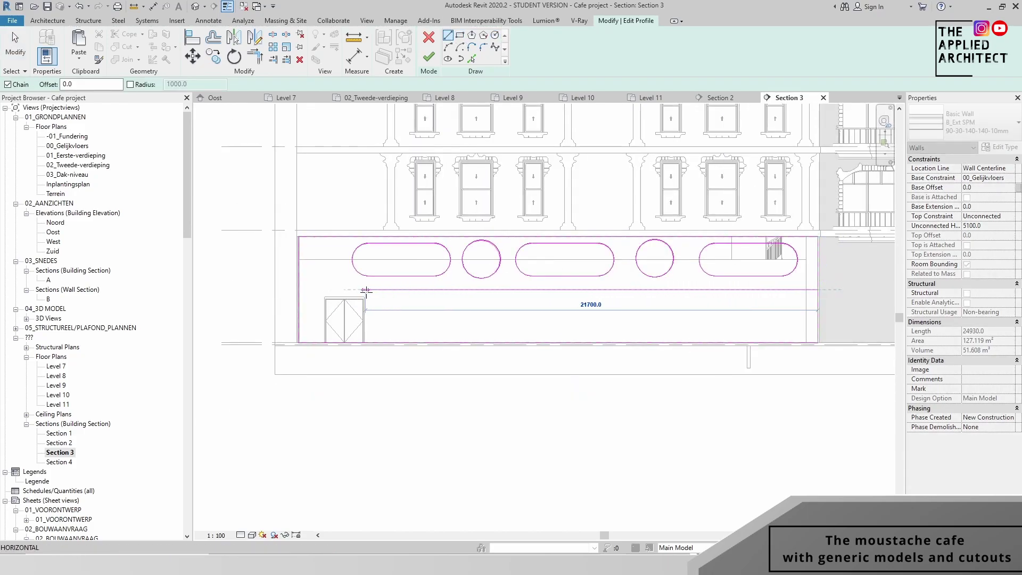
pyautogui.press('Escape')
pyautogui.press('Escape')
pyautogui.click(398, 289)
pyautogui.press('Return')
pyautogui.press('Return')
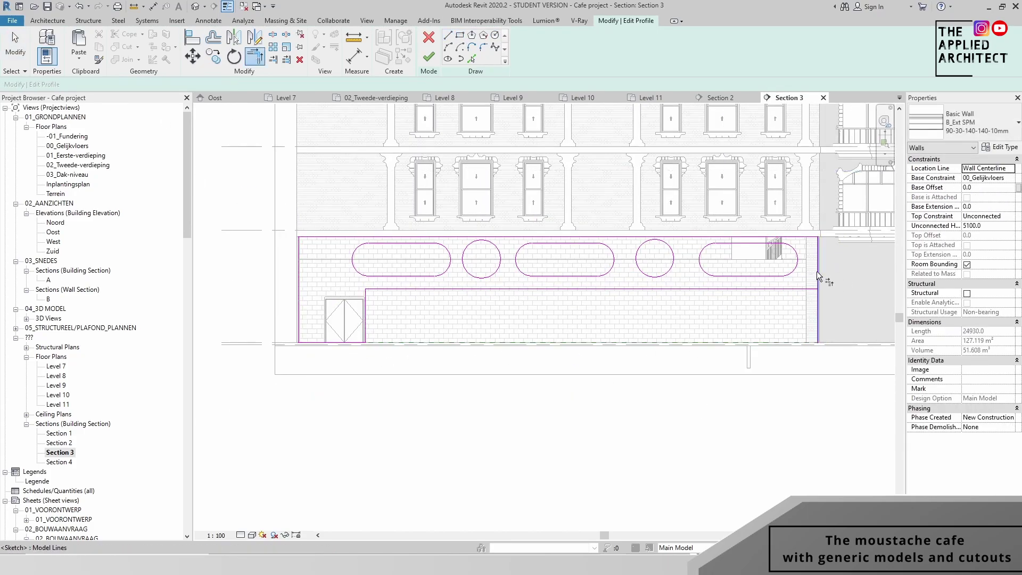
pyautogui.scroll(-2, 426, 379)
pyautogui.moveTo(430, 340); pyautogui.dragTo(337, 339, button='middle')
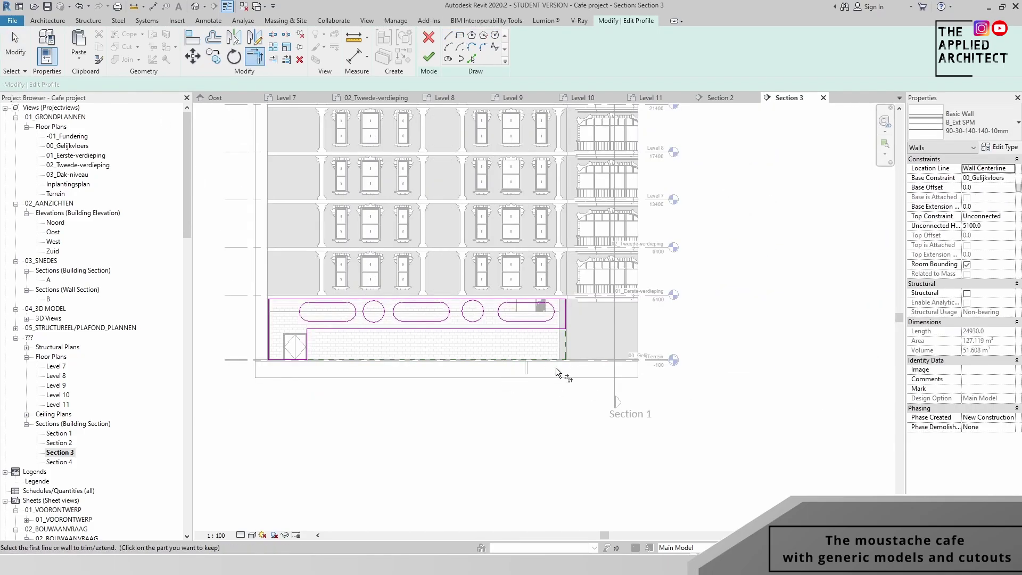
pyautogui.click(428, 56)
# Step: Start an in-place extrusion on the frames' reference plane with a 250 depth
pyautogui.click(588, 381)
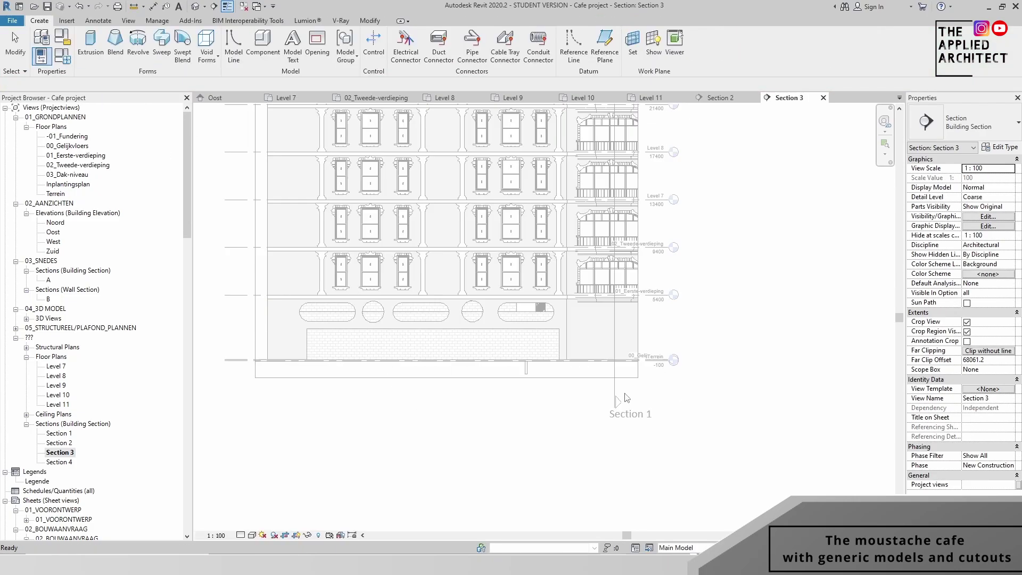
pyautogui.click(90, 47)
pyautogui.click(598, 281)
pyautogui.click(532, 422)
pyautogui.click(489, 344)
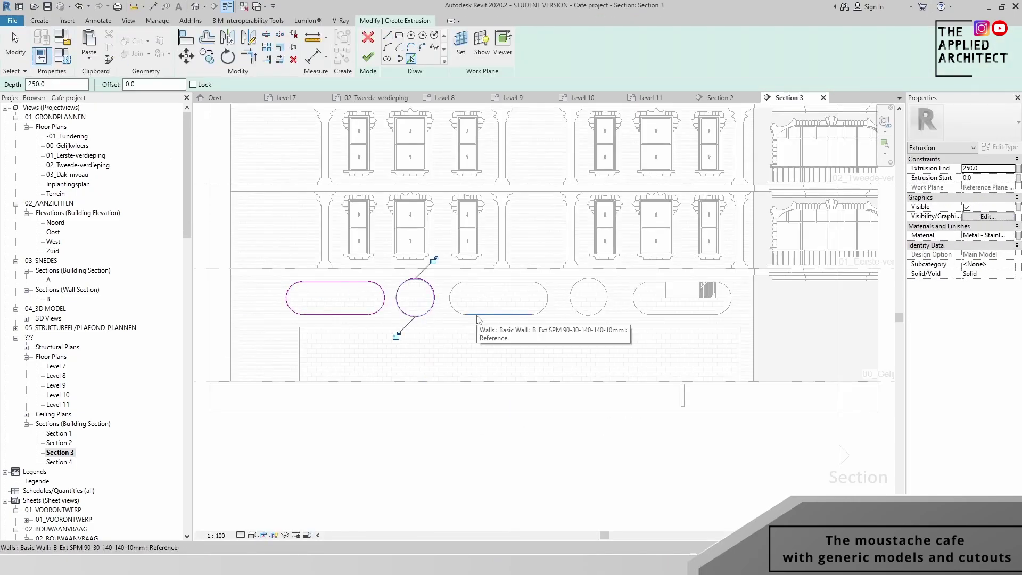
pyautogui.write('250')
pyautogui.scroll(3, 322, 326)
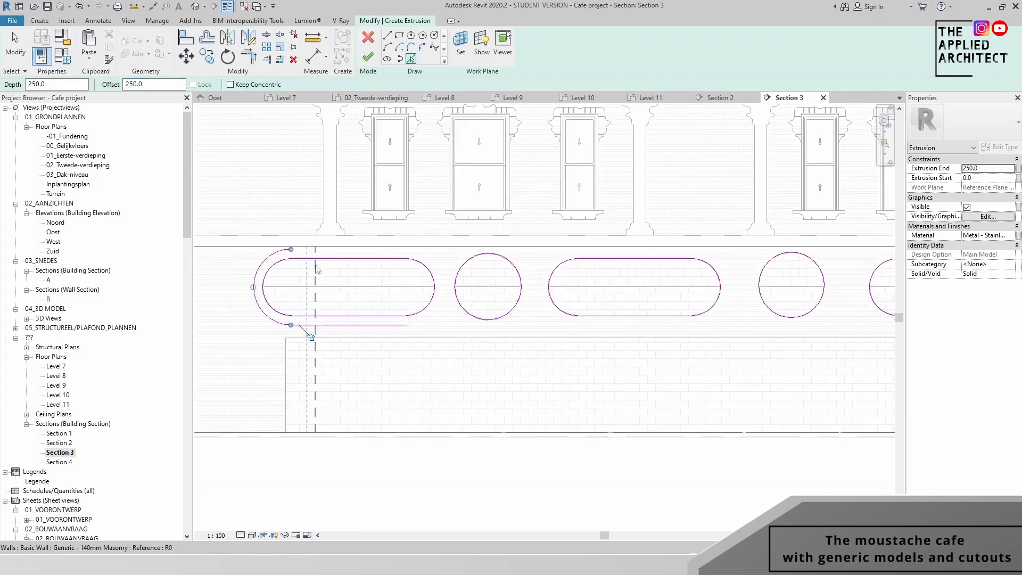
# Step: Trace offset frame loops around the circle and capsule openings, finish, and review in 3D
pyautogui.click(481, 250)
pyautogui.scroll(3, 466, 273)
pyautogui.scroll(-3, 466, 273)
pyautogui.click(575, 277)
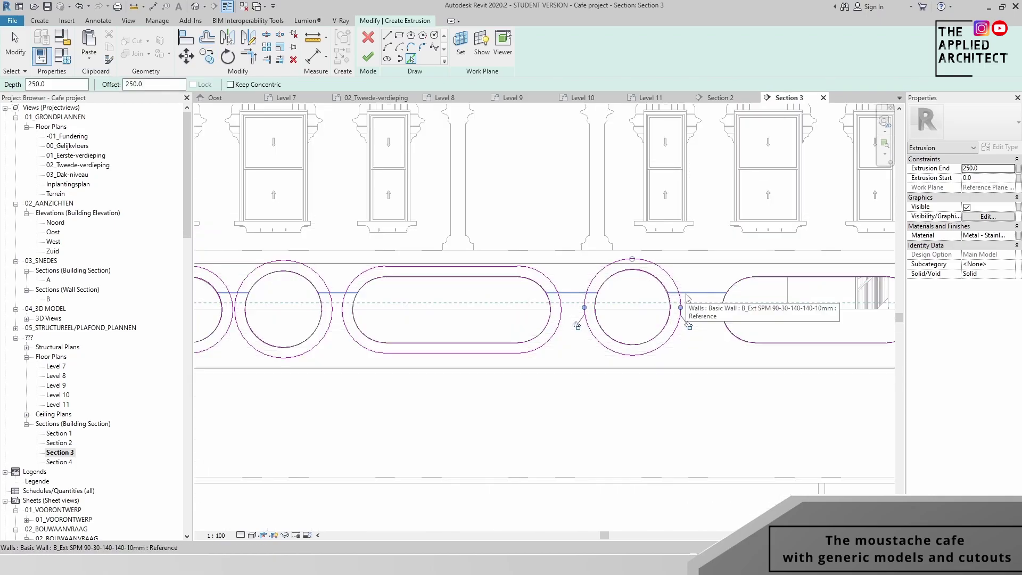
pyautogui.click(692, 258)
pyautogui.scroll(-3, 773, 308)
pyautogui.scroll(2, 479, 267)
pyautogui.click(367, 57)
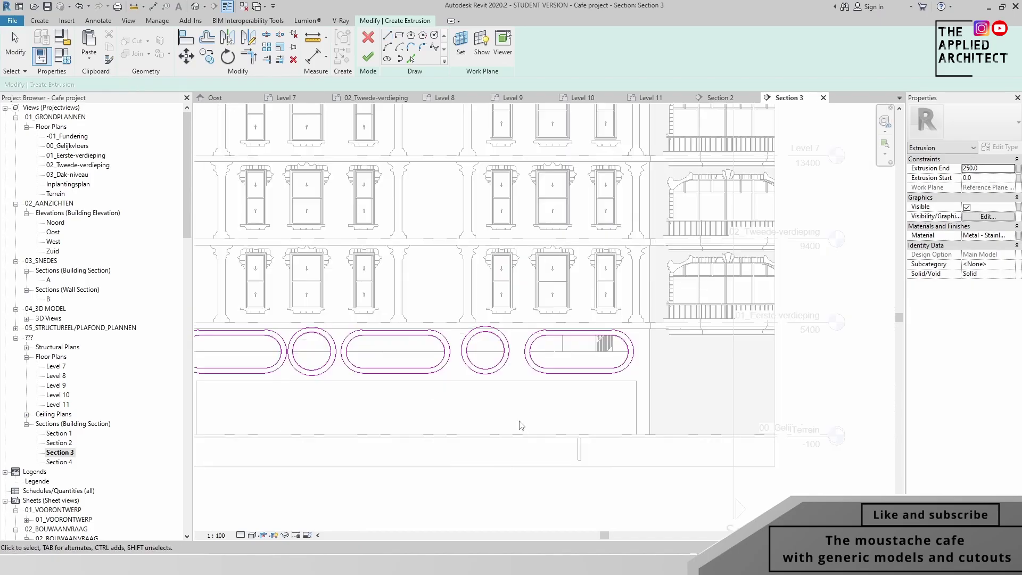
pyautogui.scroll(-2, 395, 168)
pyautogui.click(195, 6)
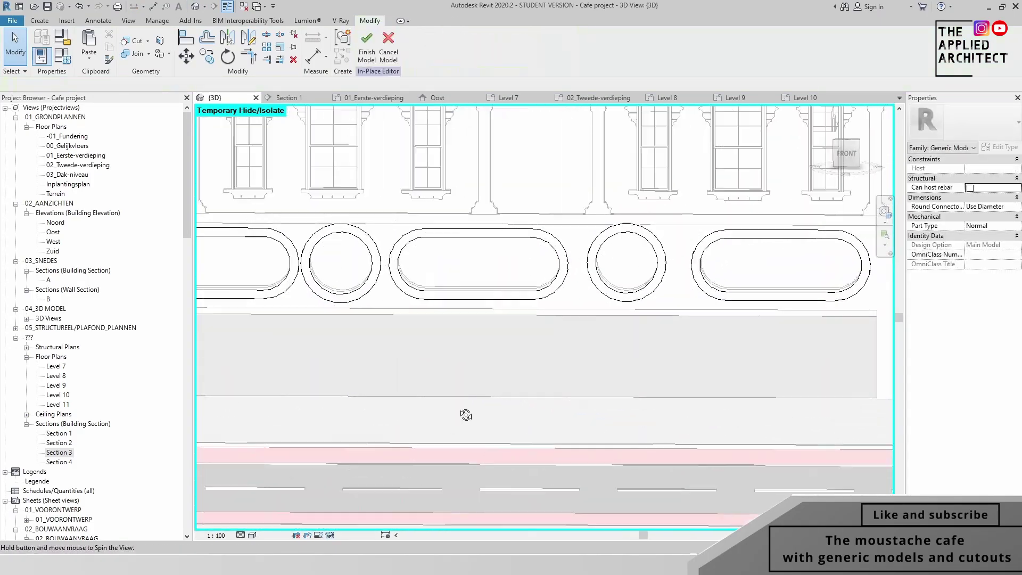
pyautogui.keyDown('shift'); pyautogui.moveTo(465, 413); pyautogui.dragTo(318, 341, button='middle'); pyautogui.keyUp('shift')
# Step: In Section 3, begin the curved frame's extrusion sketch with its first lines
pyautogui.doubleClick(58, 452)
pyautogui.click(39, 20)
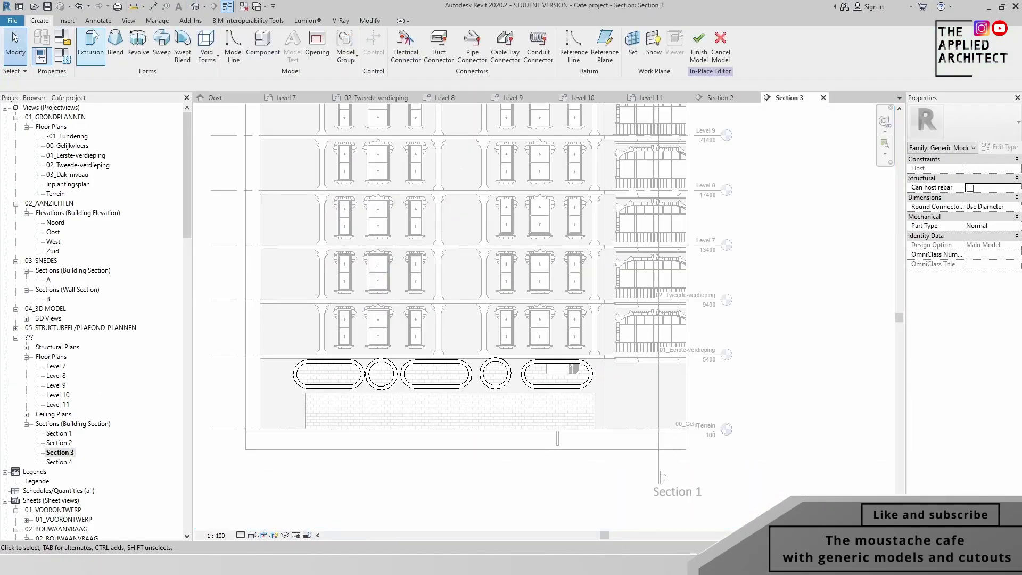
pyautogui.click(90, 43)
pyautogui.click(486, 342)
pyautogui.scroll(4, 585, 336)
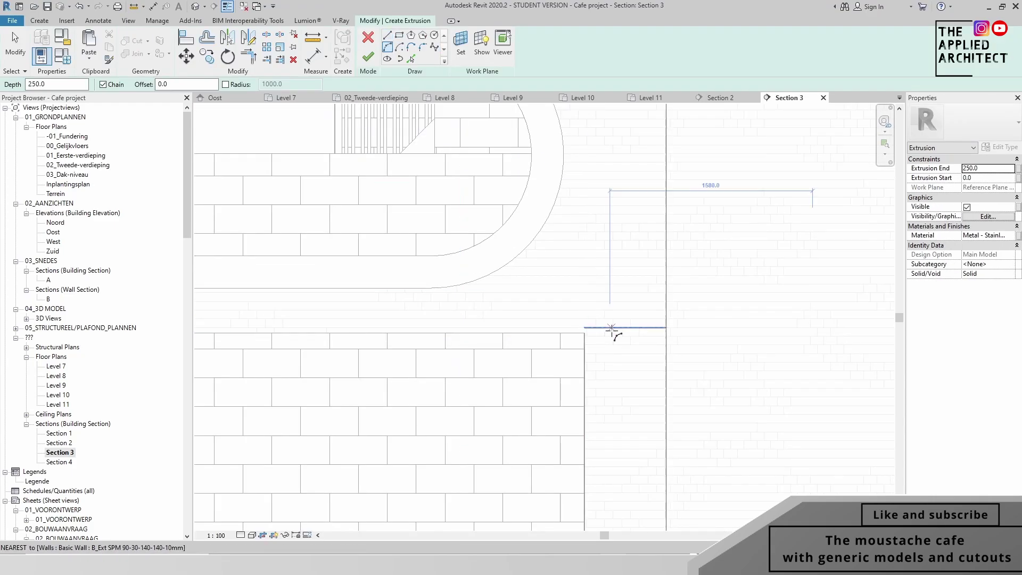
pyautogui.scroll(-3, 586, 239)
pyautogui.click(384, 296)
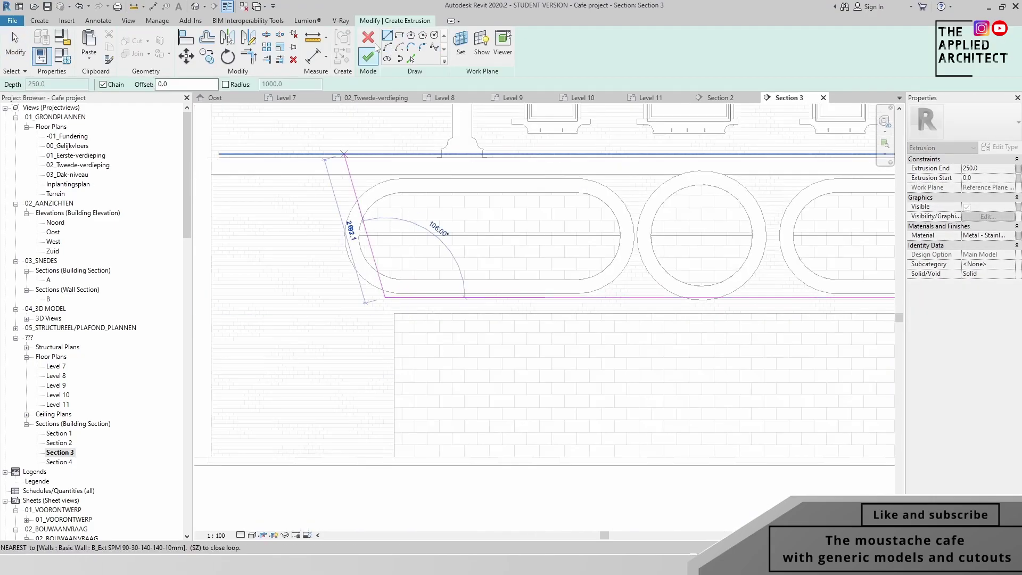
# Step: Add the frame's large rounded-end arc and final line, then finish the sketch
pyautogui.scroll(3, 294, 378)
pyautogui.click(342, 392)
pyautogui.scroll(-3, 342, 392)
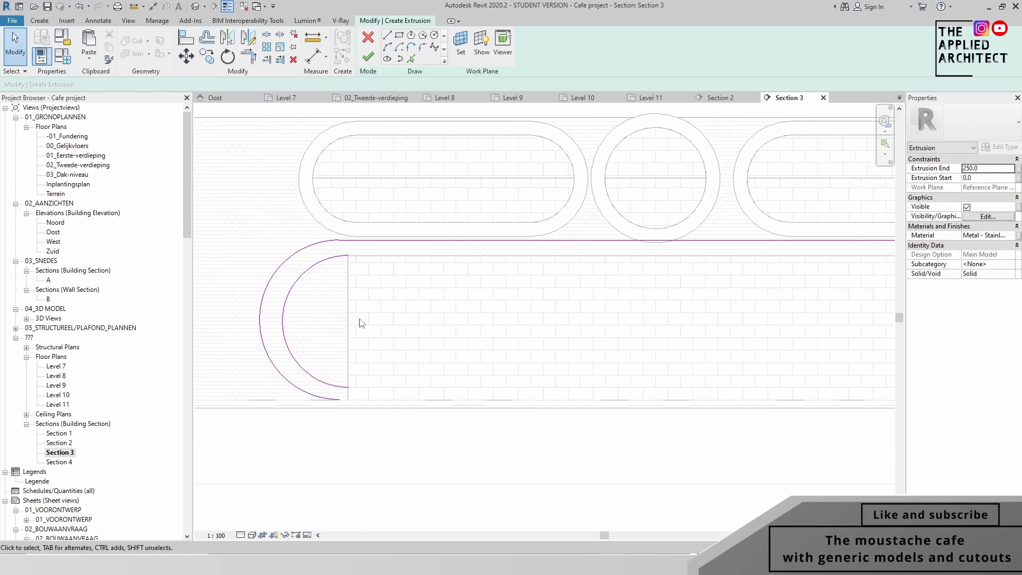
pyautogui.scroll(3, 358, 259)
pyautogui.click(410, 386)
pyautogui.press('Escape')
pyautogui.press('Escape')
pyautogui.scroll(-3, 436, 361)
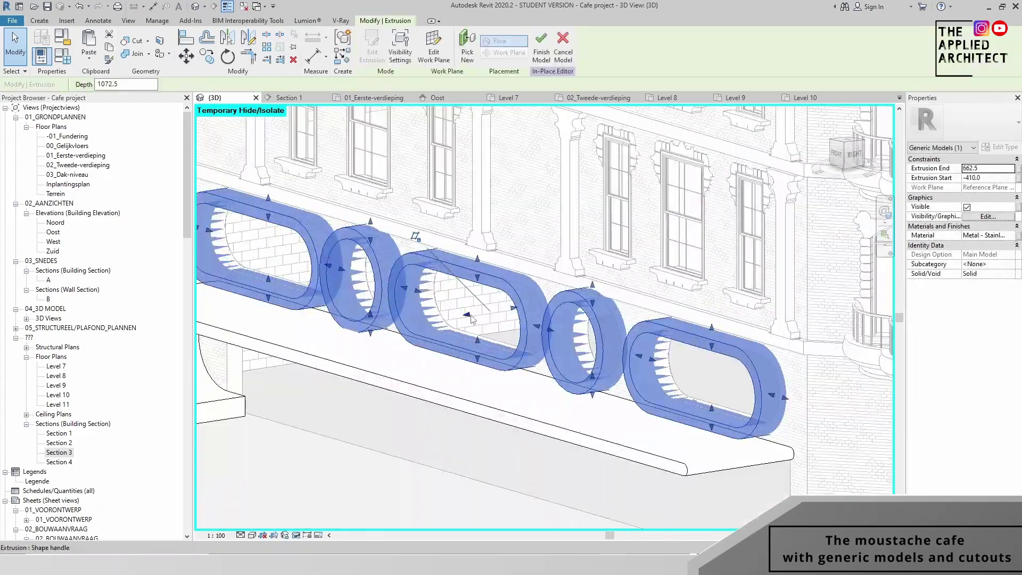
pyautogui.press('Escape')
pyautogui.scroll(-5, 471, 319)
# Step: Select the new frame pieces in 3D and open their material setting
pyautogui.moveTo(486, 397)
pyautogui.keyDown('shift'); pyautogui.mouseDown(button='middle')
pyautogui.moveTo(612, 413)
pyautogui.moveTo(471, 406)
pyautogui.moveTo(252, 341)
pyautogui.mouseUp(button='middle'); pyautogui.keyUp('shift')
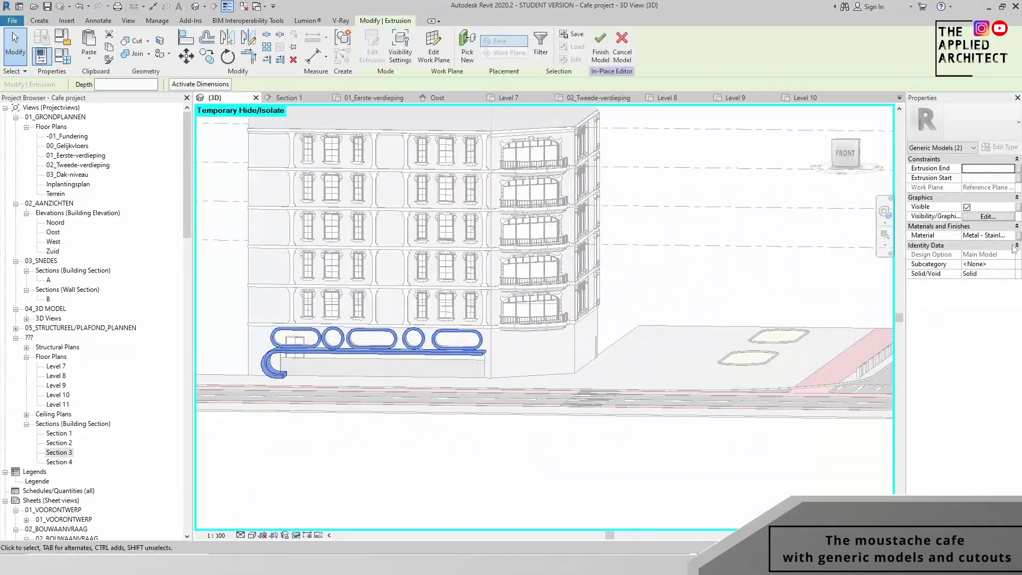
pyautogui.click(987, 235)
pyautogui.click(69, 381)
# Step: Confirm the stainless metal frame material and finish the in-place frame model
pyautogui.click(419, 502)
pyautogui.click(600, 48)
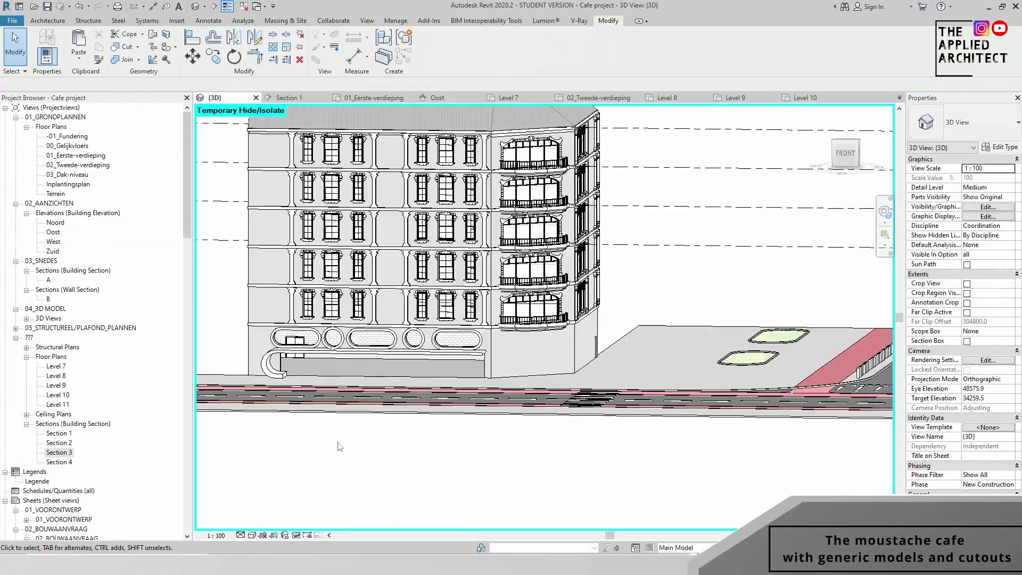
pyautogui.moveTo(339, 446)
pyautogui.keyDown('shift'); pyautogui.mouseDown(button='middle')
pyautogui.moveTo(677, 379)
pyautogui.moveTo(452, 367)
pyautogui.mouseUp(button='middle'); pyautogui.keyUp('shift')
# Step: On the 00_Gelijkvloers floor plan, place the storefront curtain wall under the frame
pyautogui.doubleClick(69, 145)
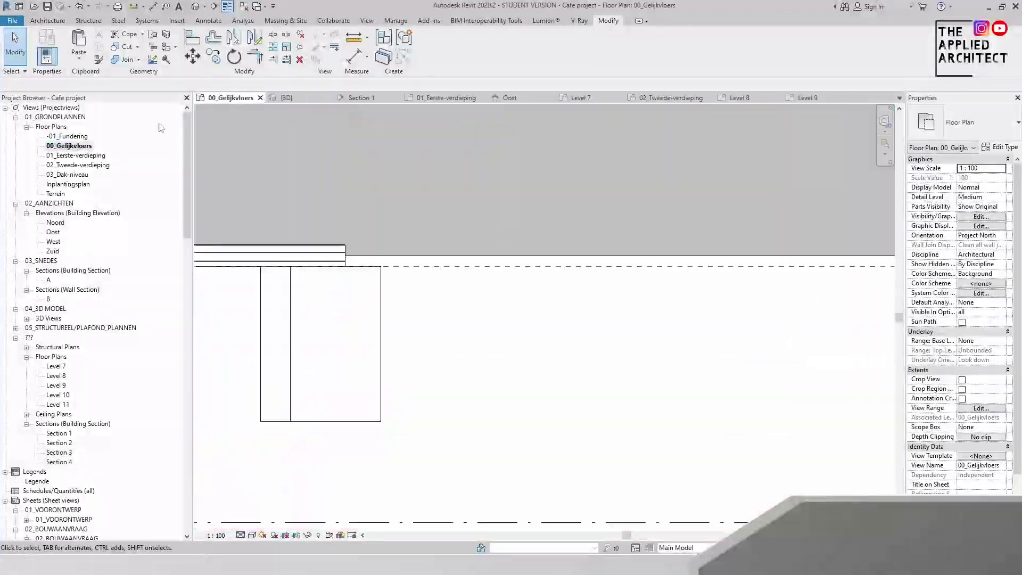
pyautogui.press('w')
pyautogui.press('a')
pyautogui.click(999, 127)
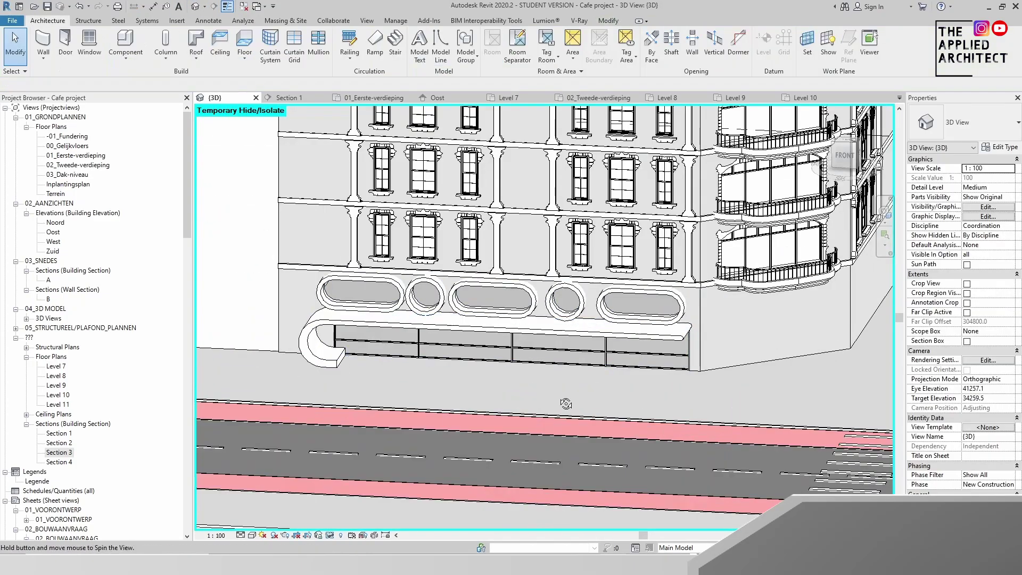
pyautogui.keyDown('shift'); pyautogui.moveTo(565, 403); pyautogui.dragTo(644, 331, button='middle'); pyautogui.keyUp('shift')
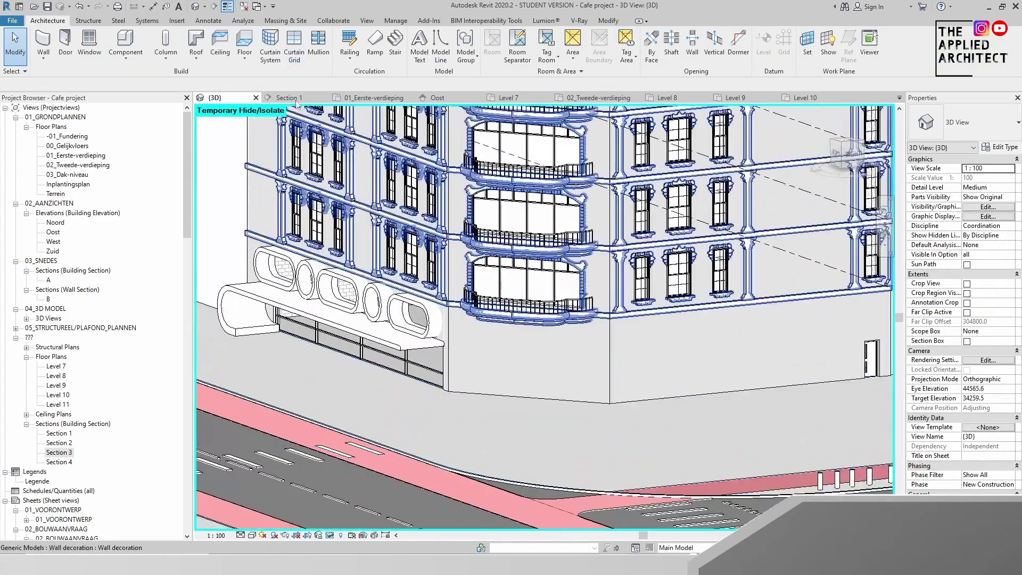
# Step: Cancel a door placement and switch to the Section 2 view
pyautogui.press('d')
pyautogui.press('r')
pyautogui.press('Escape')
pyautogui.doubleClick(59, 442)
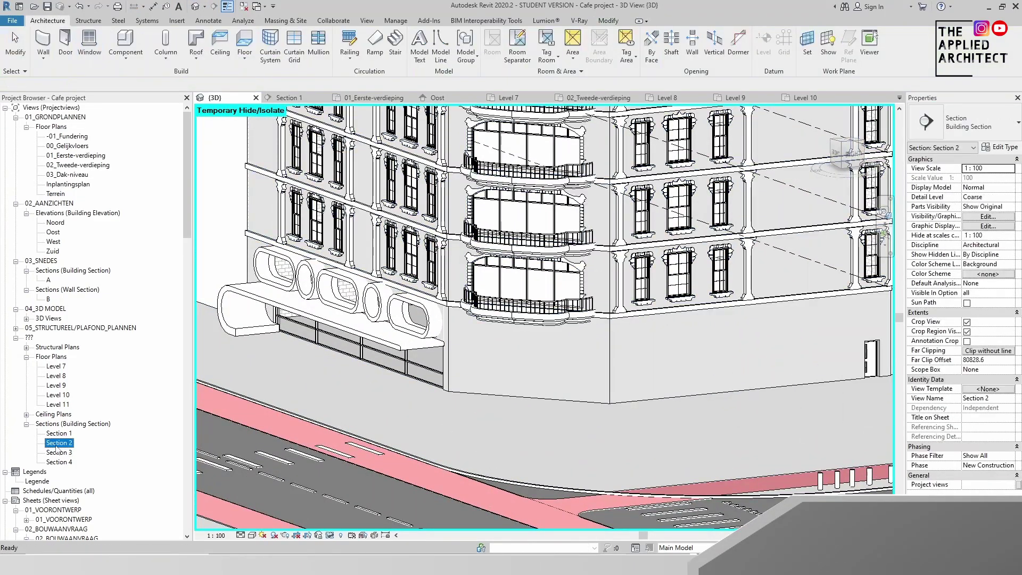
pyautogui.scroll(5, 500, 371)
# Step: Cut a rectangular opening into the Section 2 ground-floor wall profile
pyautogui.doubleClick(358, 319)
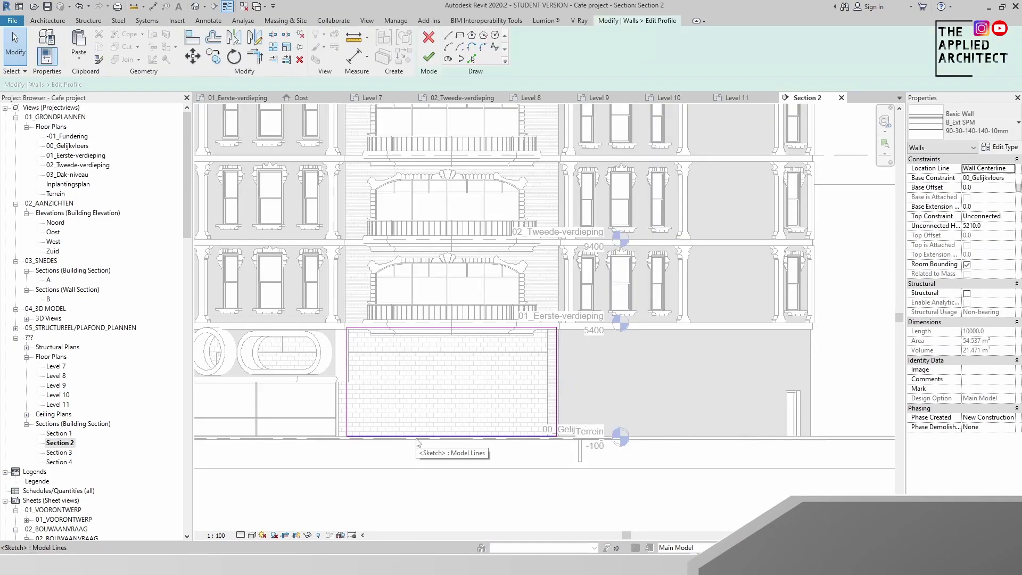
pyautogui.scroll(2, 516, 416)
pyautogui.click(498, 325)
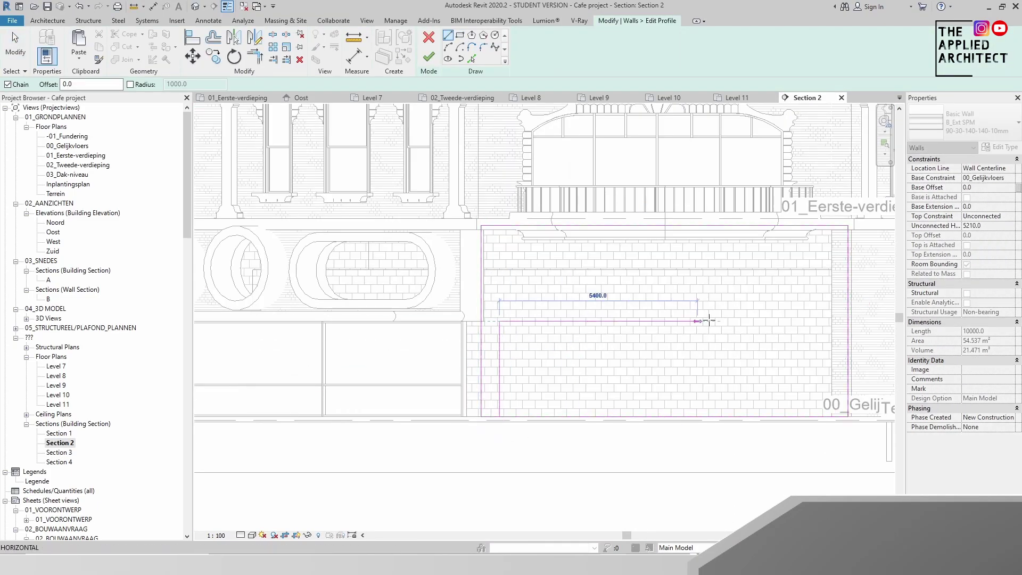
pyautogui.moveTo(707, 319); pyautogui.dragTo(623, 325, button='middle')
pyautogui.click(742, 328)
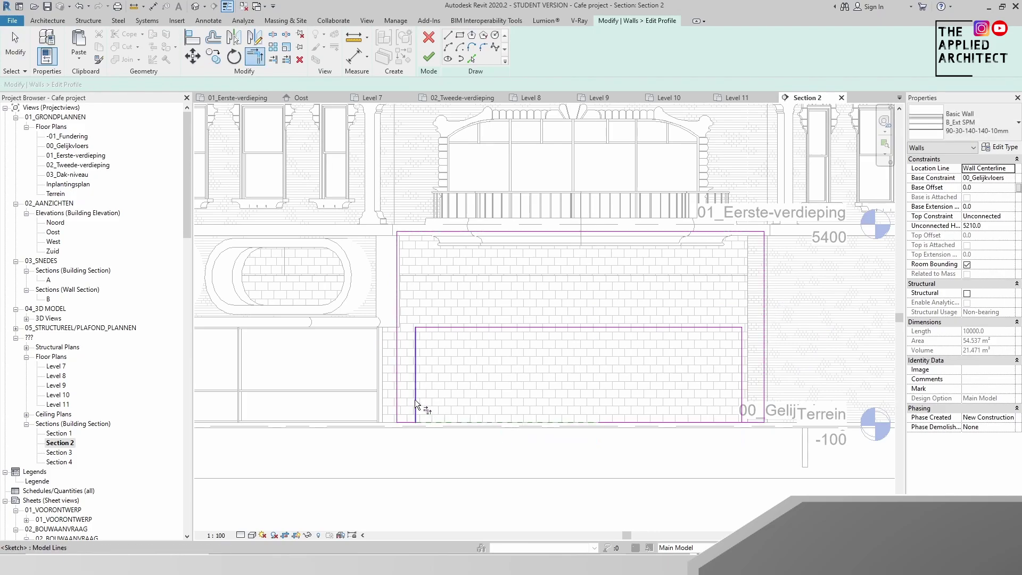
pyautogui.click(428, 57)
pyautogui.scroll(-3, 638, 346)
pyautogui.press('Escape')
pyautogui.scroll(3, 639, 346)
pyautogui.scroll(-3, 638, 346)
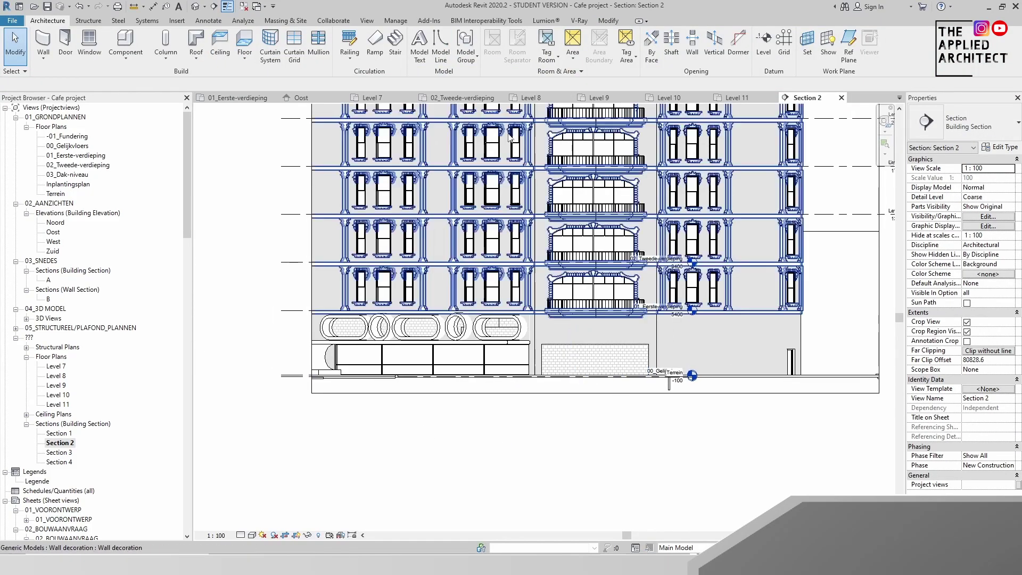
pyautogui.scroll(3, 638, 346)
# Step: Edit the in-place shop model and start a new extrusion sketch
pyautogui.doubleClick(479, 309)
pyautogui.click(88, 42)
pyautogui.scroll(3, 497, 341)
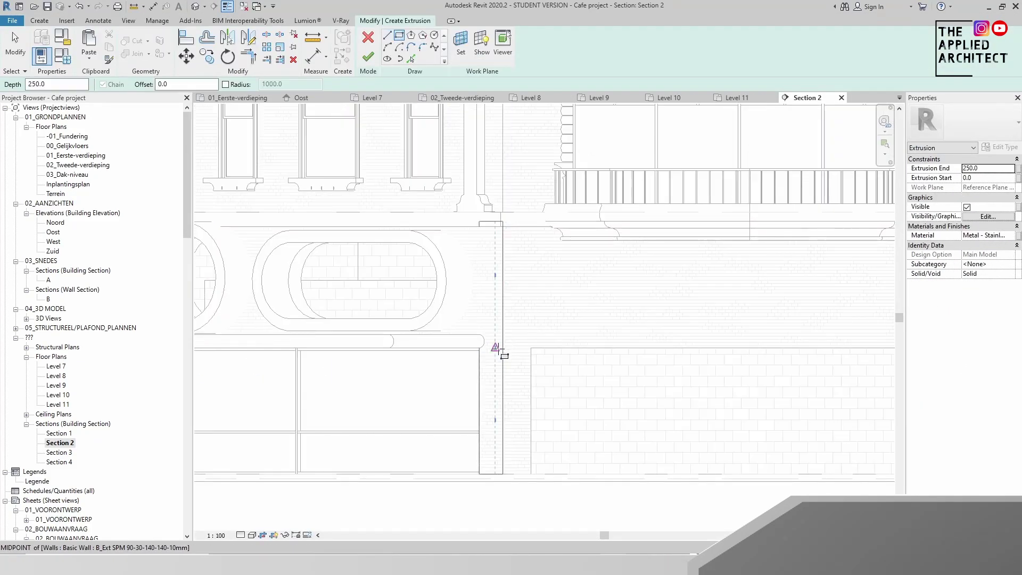
pyautogui.scroll(-2, 584, 246)
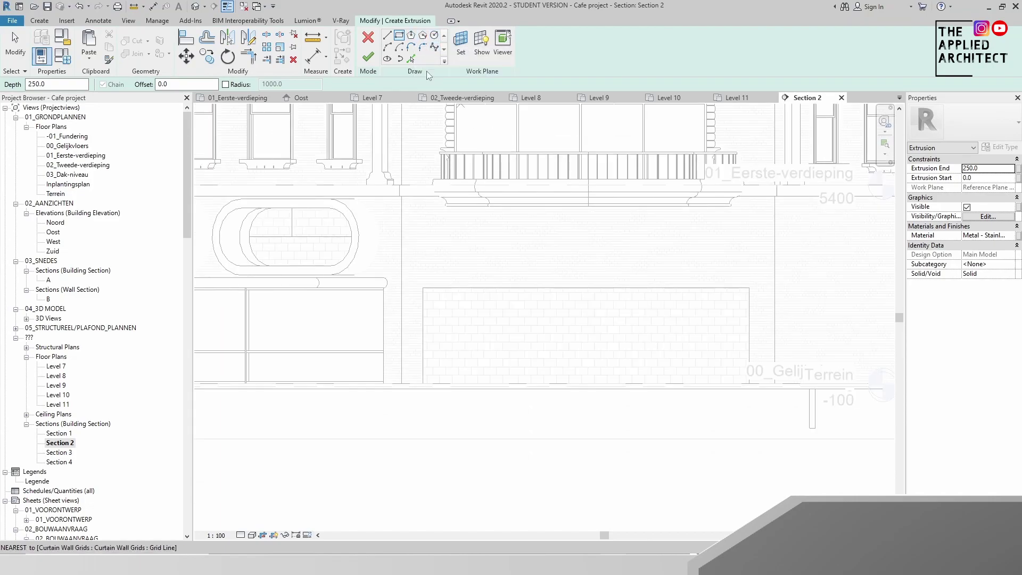
# Step: Sketch the cup outline: top line, side corner, curved base and handle arc
pyautogui.click(386, 36)
pyautogui.scroll(2, 601, 237)
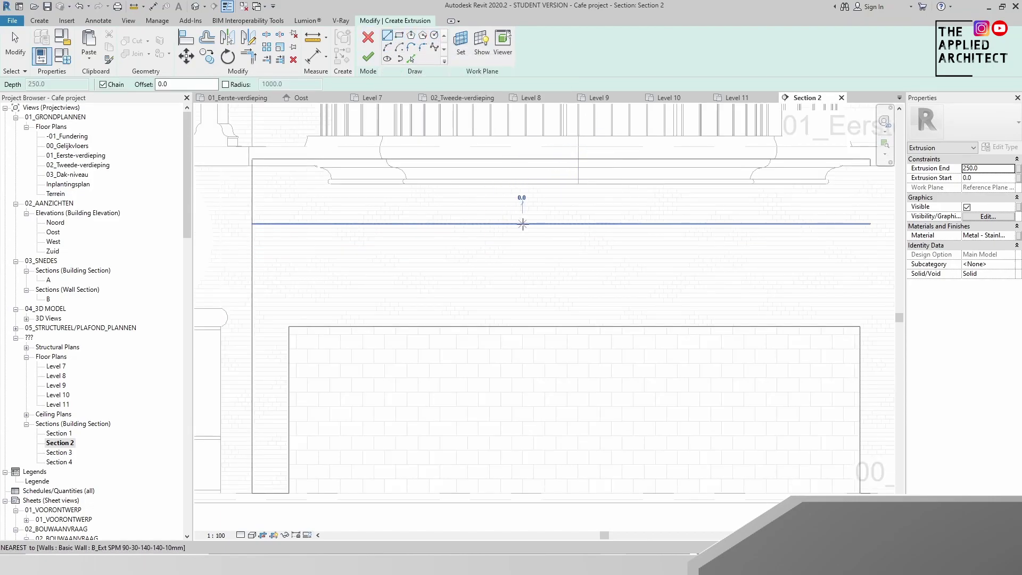
pyautogui.click(542, 219)
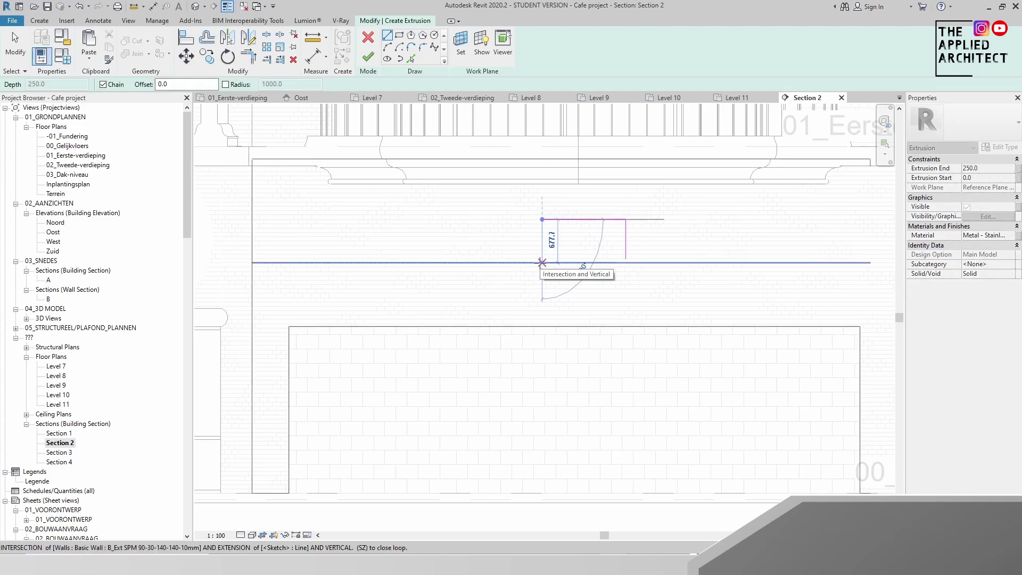
pyautogui.click(542, 258)
pyautogui.click(626, 258)
pyautogui.click(585, 307)
pyautogui.scroll(2, 589, 277)
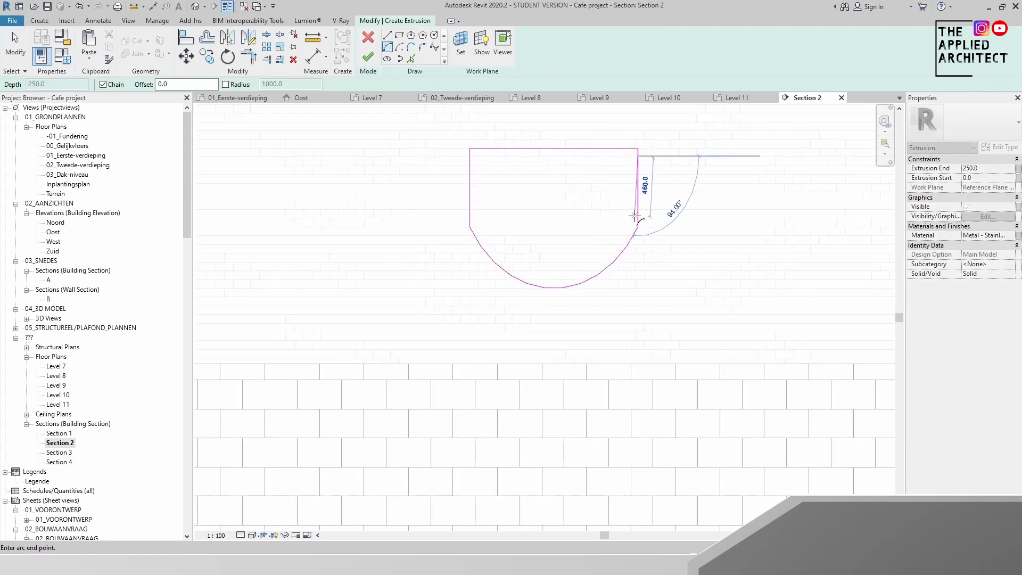
pyautogui.click(669, 181)
pyautogui.press('Escape')
pyautogui.press('Escape')
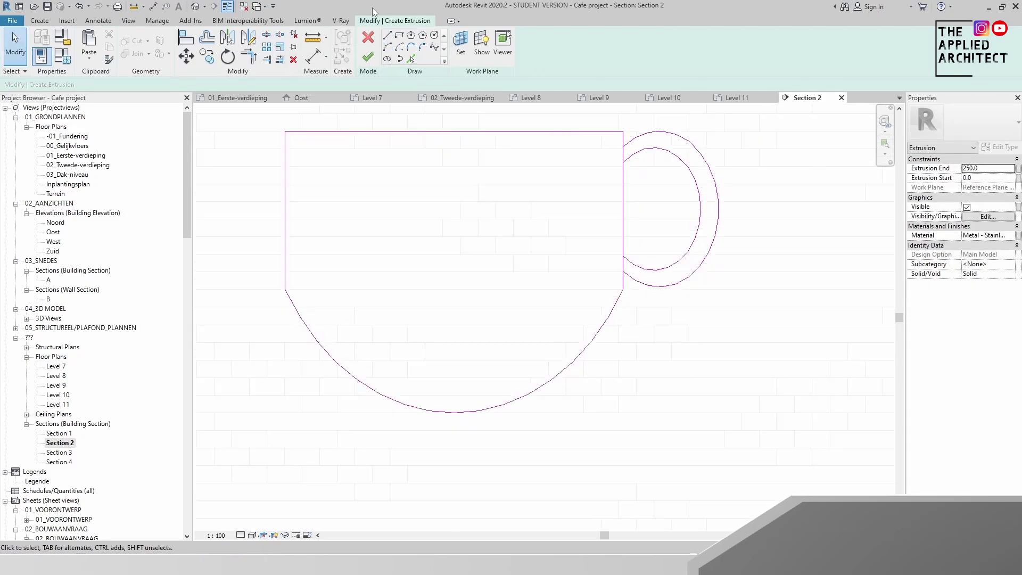
pyautogui.press('Escape')
# Step: Try adding an arc line from the cup's outer edge, then cancel it
pyautogui.scroll(-6, 686, 208)
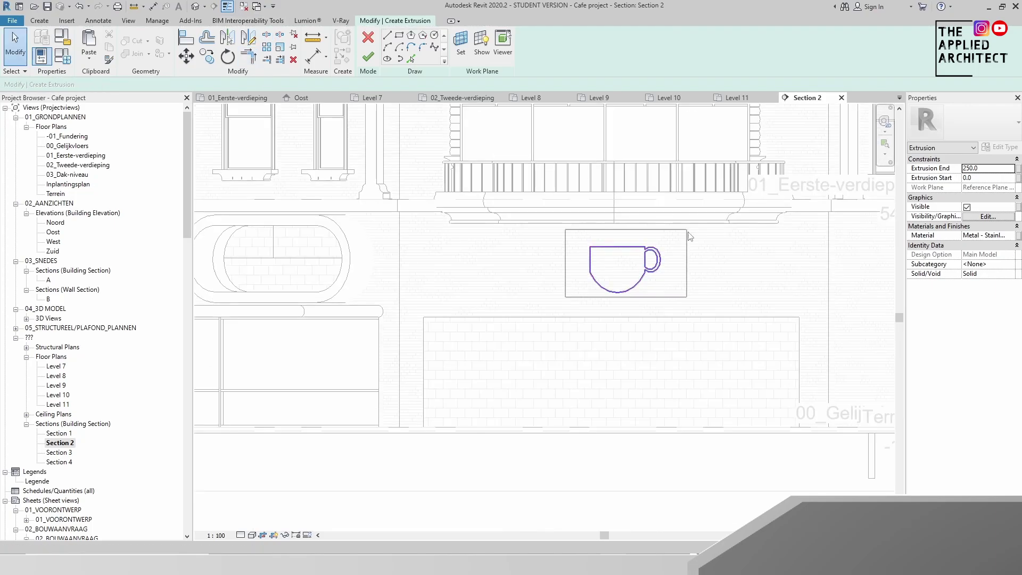
pyautogui.scroll(4, 679, 236)
pyautogui.press('Return')
pyautogui.scroll(-3, 682, 299)
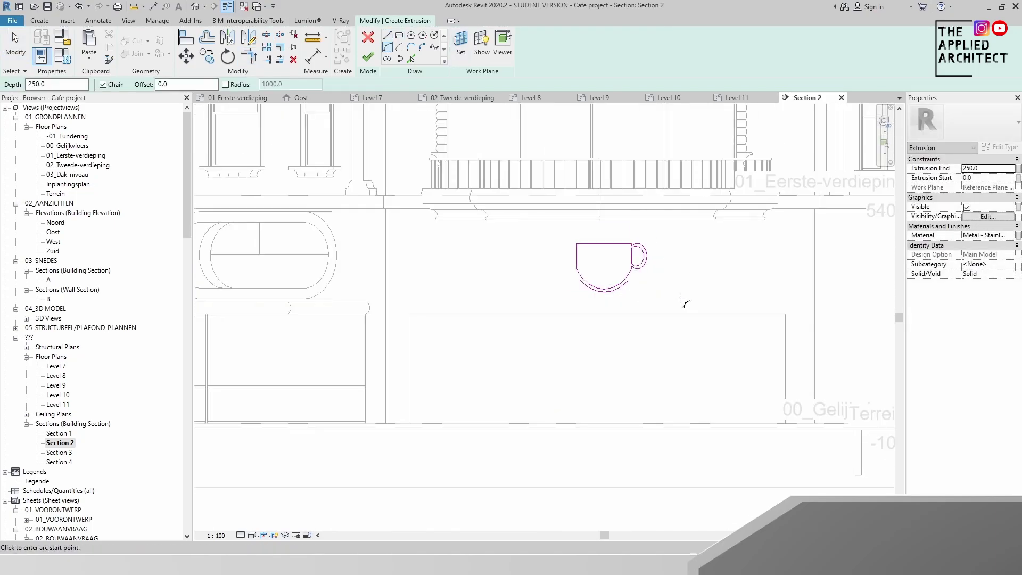
pyautogui.scroll(3, 622, 284)
pyautogui.click(620, 277)
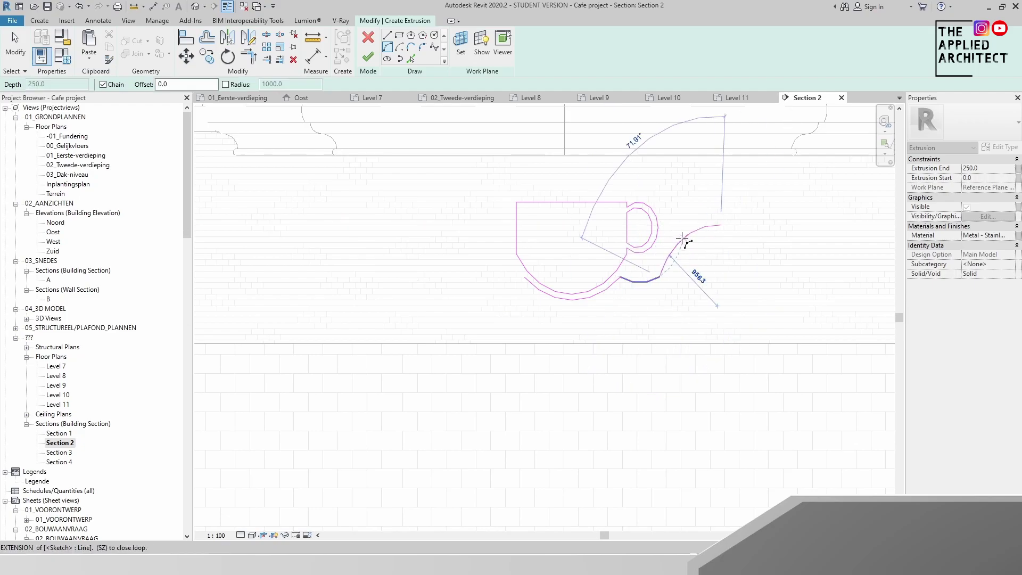
pyautogui.press('Escape')
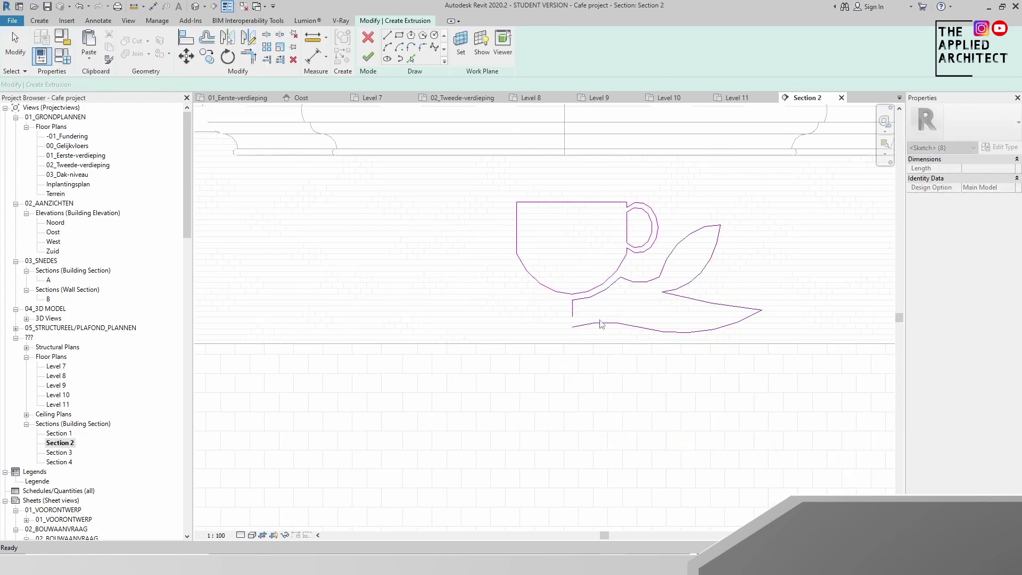
# Step: Attempt to mirror the leaf and saucer lines left, dismissing the mirror error
pyautogui.click(572, 314)
pyautogui.scroll(-1, 607, 337)
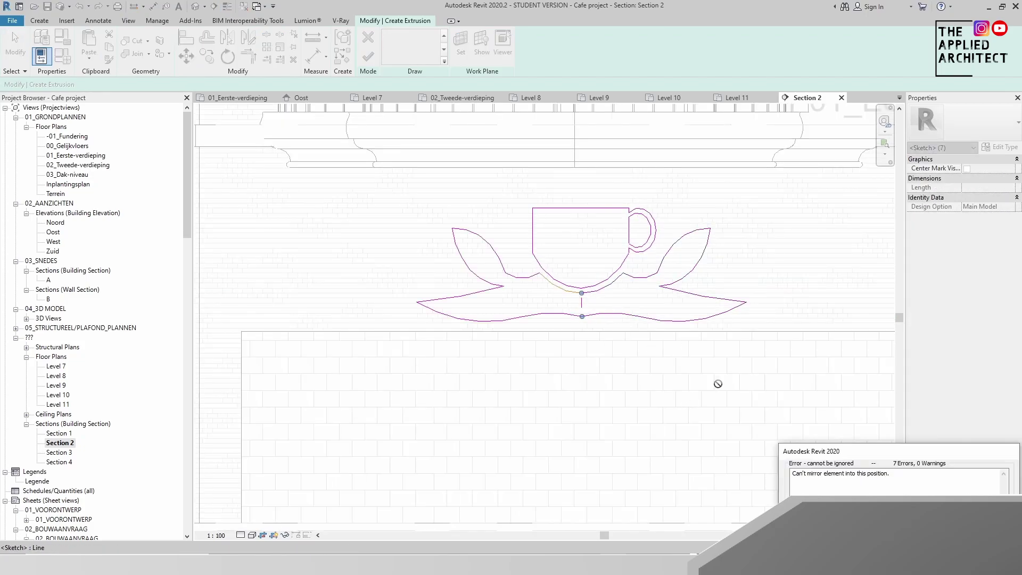
pyautogui.press('Escape')
pyautogui.scroll(-5, 439, 319)
pyautogui.scroll(2, 479, 298)
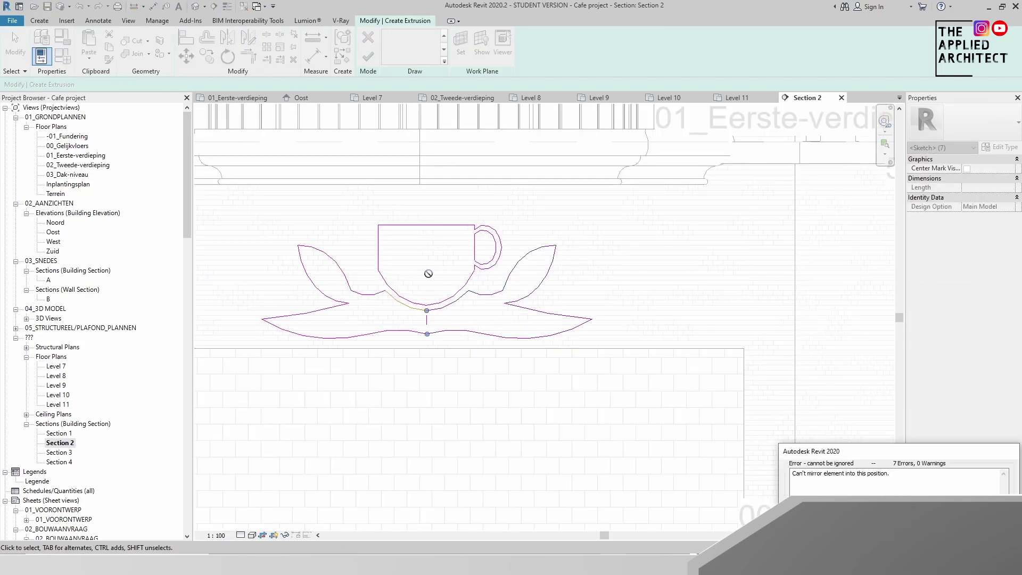
# Step: Draw the saucer outline with its curved edge below the cup
pyautogui.click(530, 309)
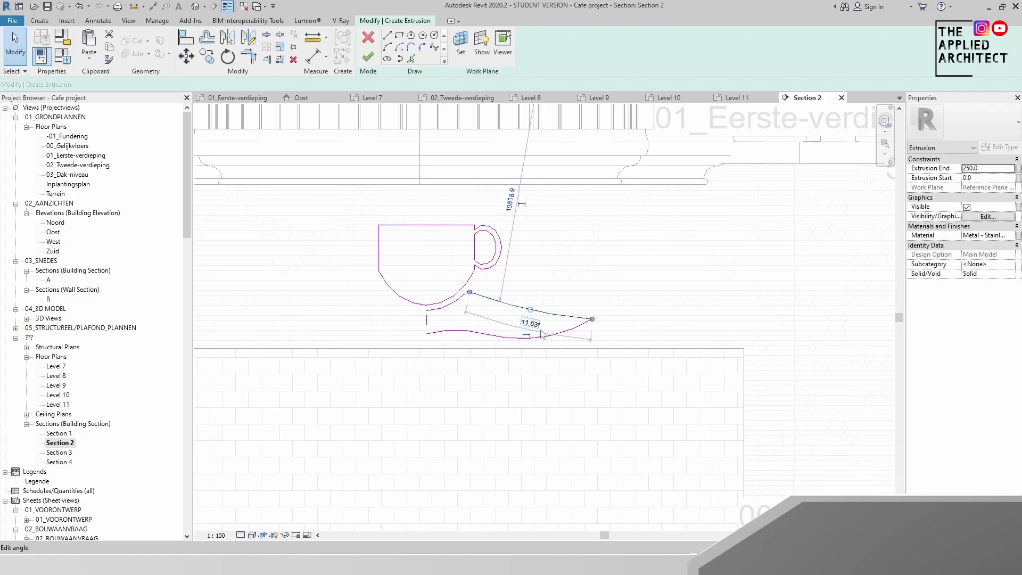
pyautogui.click(387, 47)
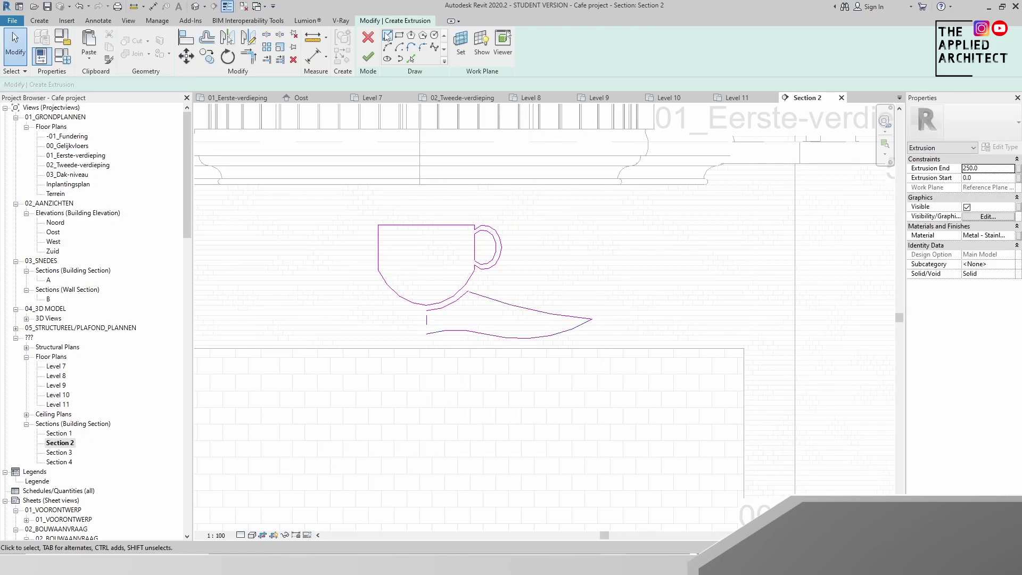
pyautogui.click(427, 331)
pyautogui.scroll(3, 420, 327)
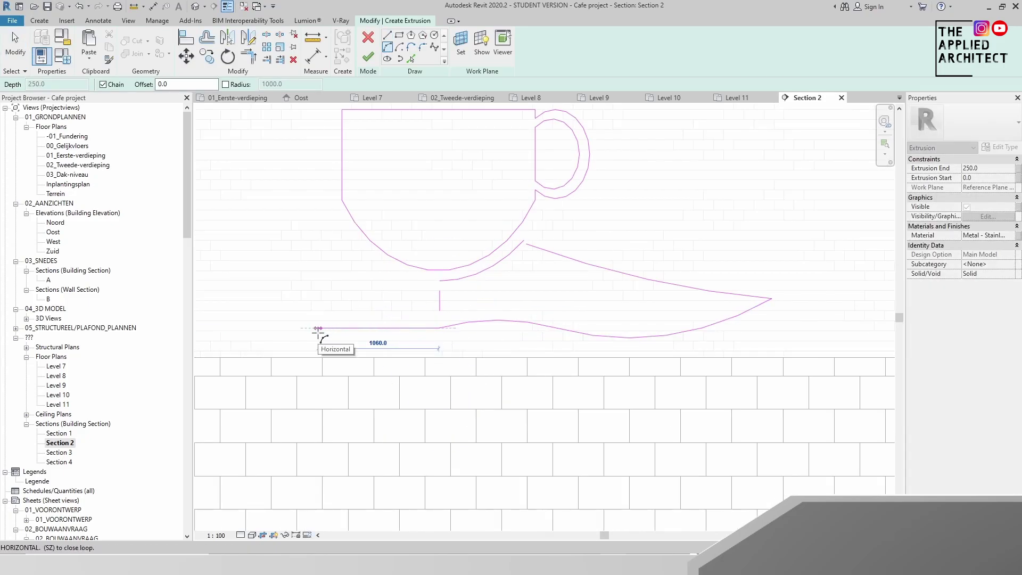
pyautogui.click(255, 328)
pyautogui.scroll(-2, 266, 324)
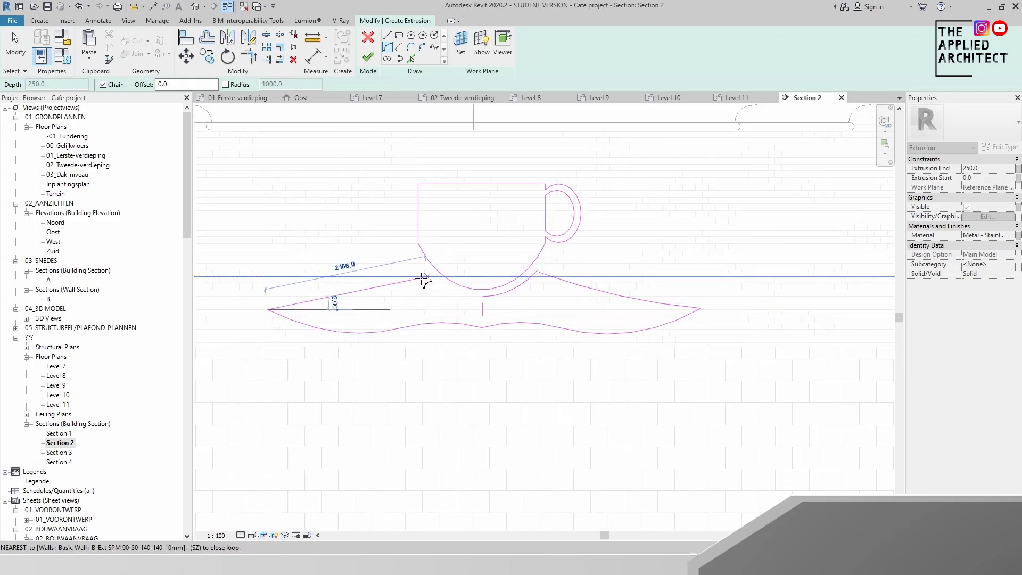
pyautogui.press('Escape')
pyautogui.press('Escape')
pyautogui.scroll(-3, 474, 299)
# Step: Check the saucer sketch and finish the stainless-metal cup-and-saucer extrusion
pyautogui.click(527, 318)
pyautogui.scroll(5, 530, 322)
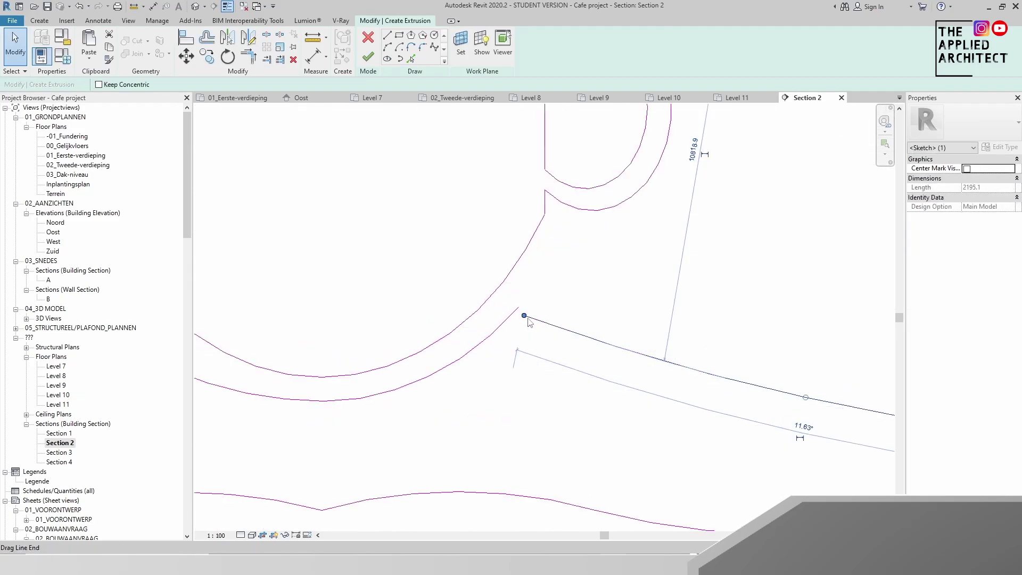
pyautogui.scroll(-3, 586, 309)
pyautogui.click(368, 57)
# Step: Copy the finished cup sign and paste it back in place
pyautogui.press('Escape')
pyautogui.scroll(3, 440, 274)
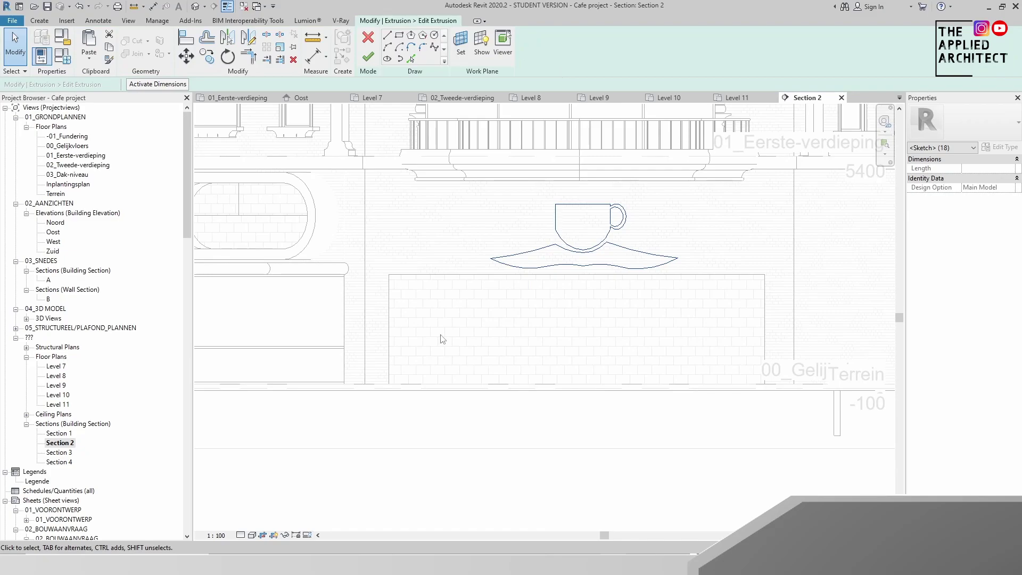
pyautogui.scroll(4, 440, 274)
pyautogui.hotkey('ctrl', 'v')
# Step: Place the pasted cup copy as a model group
pyautogui.click(566, 259)
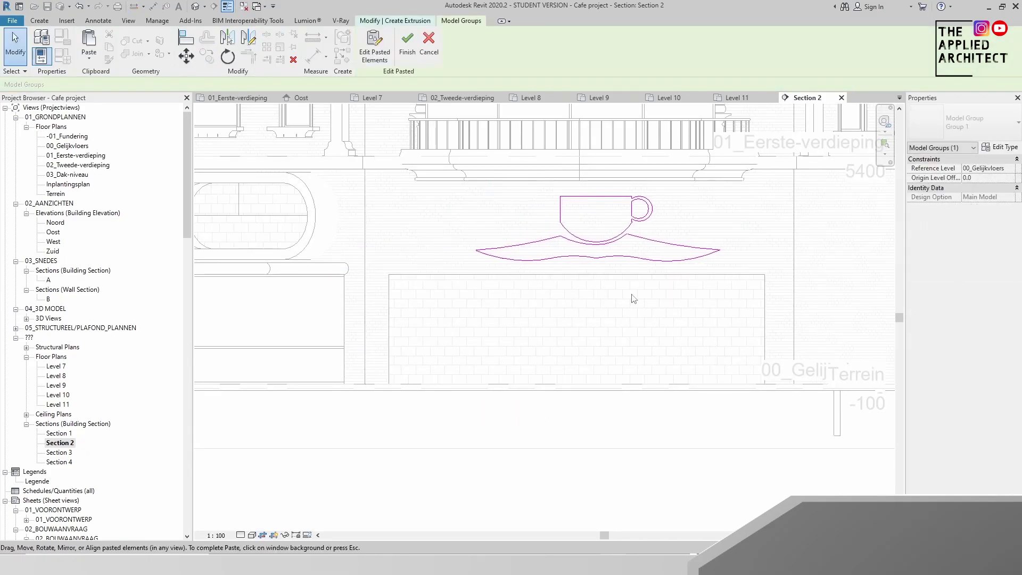
pyautogui.click(368, 57)
pyautogui.scroll(-3, 513, 319)
pyautogui.scroll(4, 513, 319)
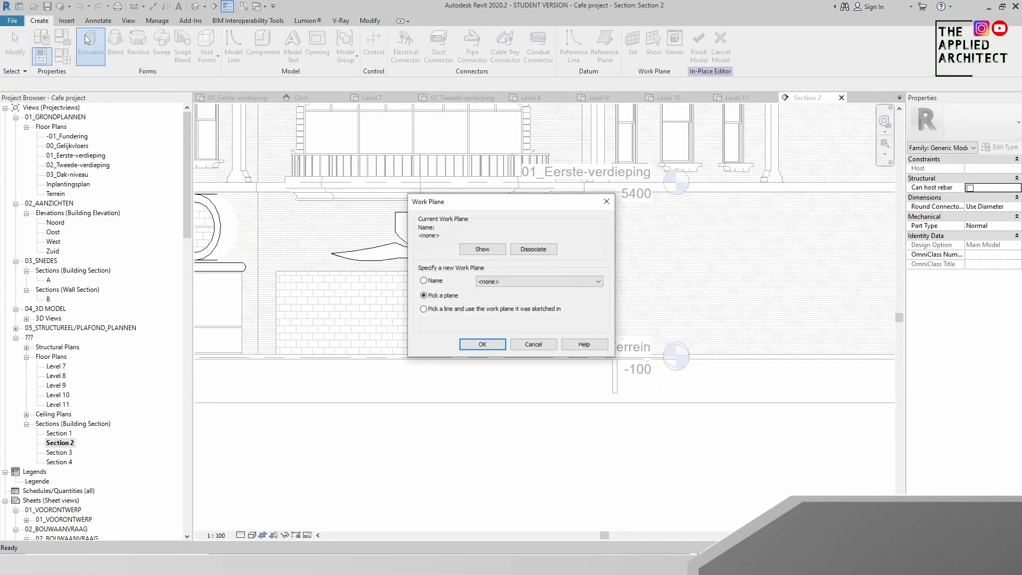
# Step: Sketch a capsule loop beside the cup with an arc end and straight lines
pyautogui.click(474, 342)
pyautogui.scroll(3, 404, 191)
pyautogui.click(604, 154)
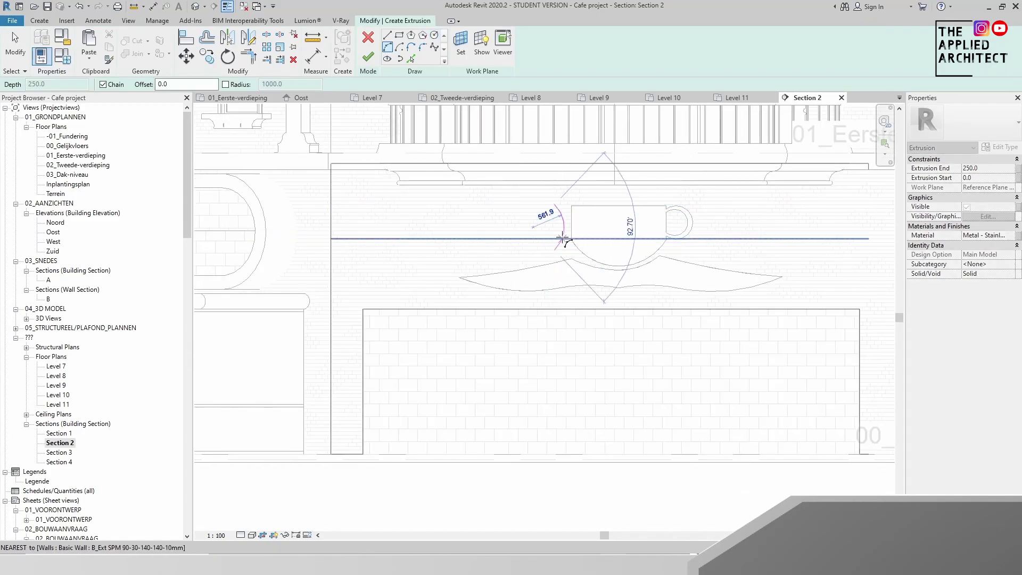
pyautogui.click(542, 245)
pyautogui.press('l')
pyautogui.press('i')
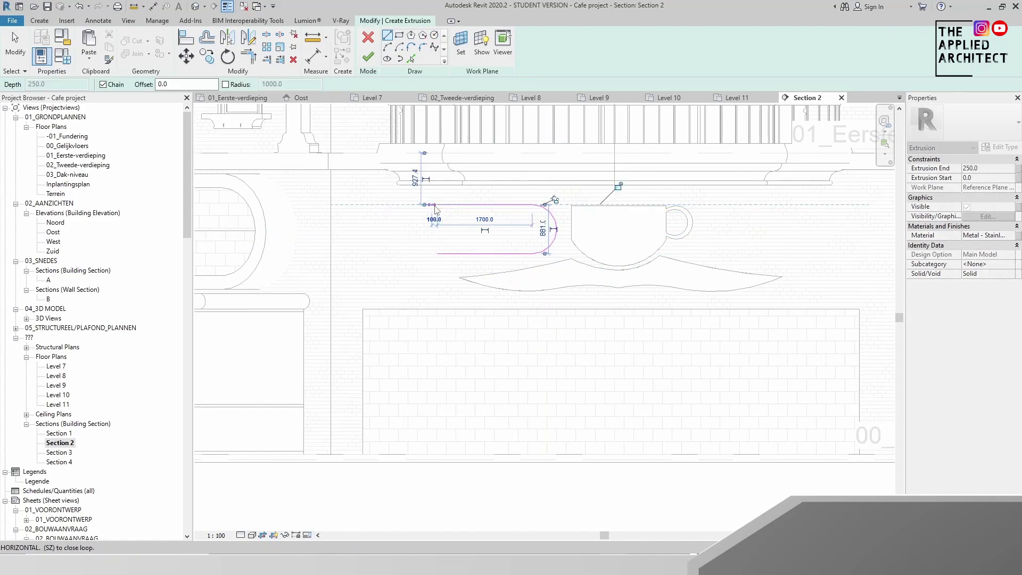
pyautogui.click(424, 205)
pyautogui.scroll(-3, 479, 229)
pyautogui.press('Escape')
pyautogui.press('Escape')
# Step: Offset the capsule outlines with Pick Lines and finish the capsule frame extrusion
pyautogui.moveTo(378, 275); pyautogui.dragTo(496, 221)
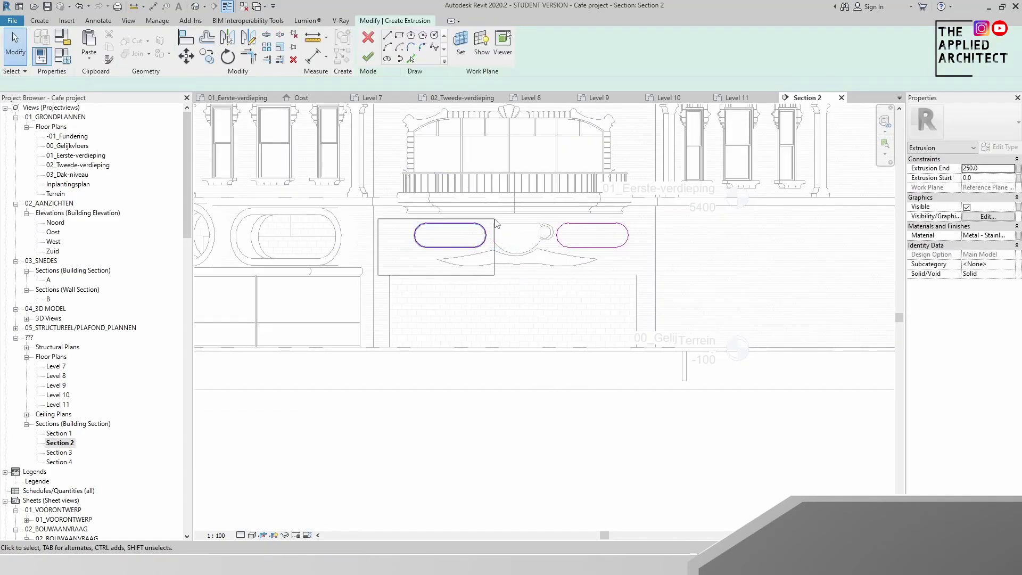
pyautogui.scroll(-2, 382, 290)
pyautogui.click(372, 48)
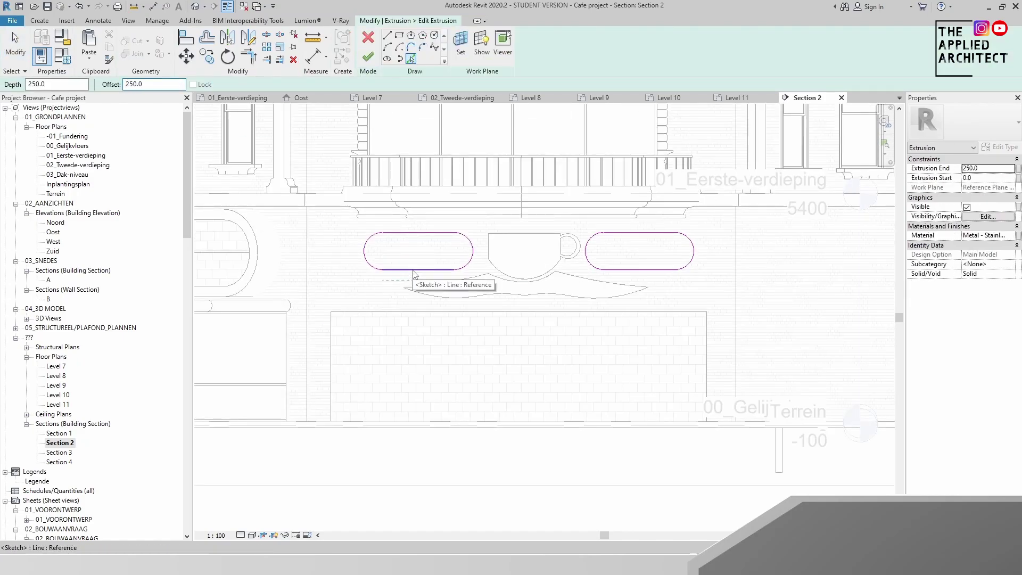
pyautogui.press('Escape')
pyautogui.moveTo(340, 290); pyautogui.dragTo(510, 220)
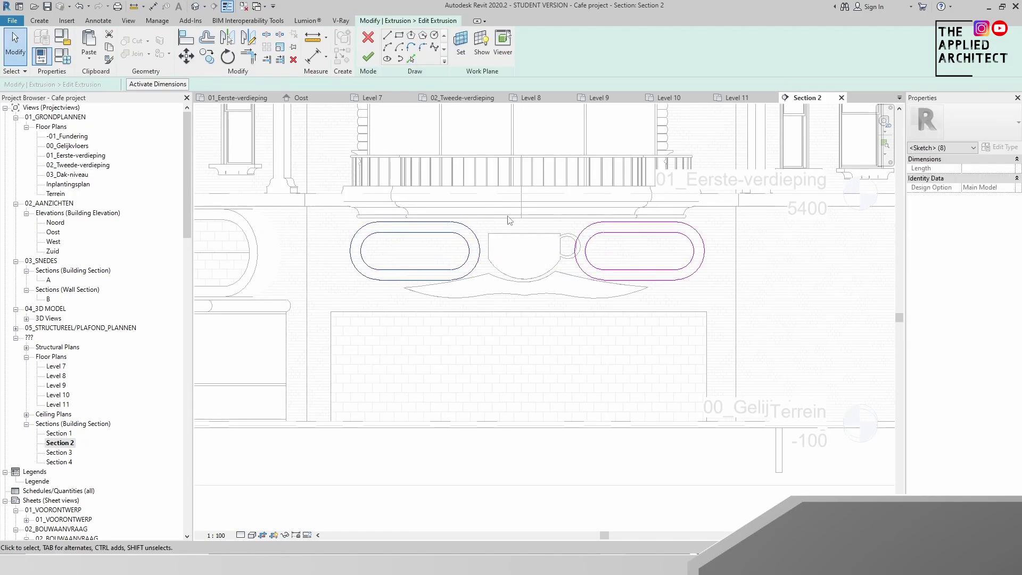
pyautogui.scroll(-3, 526, 401)
pyautogui.click(368, 57)
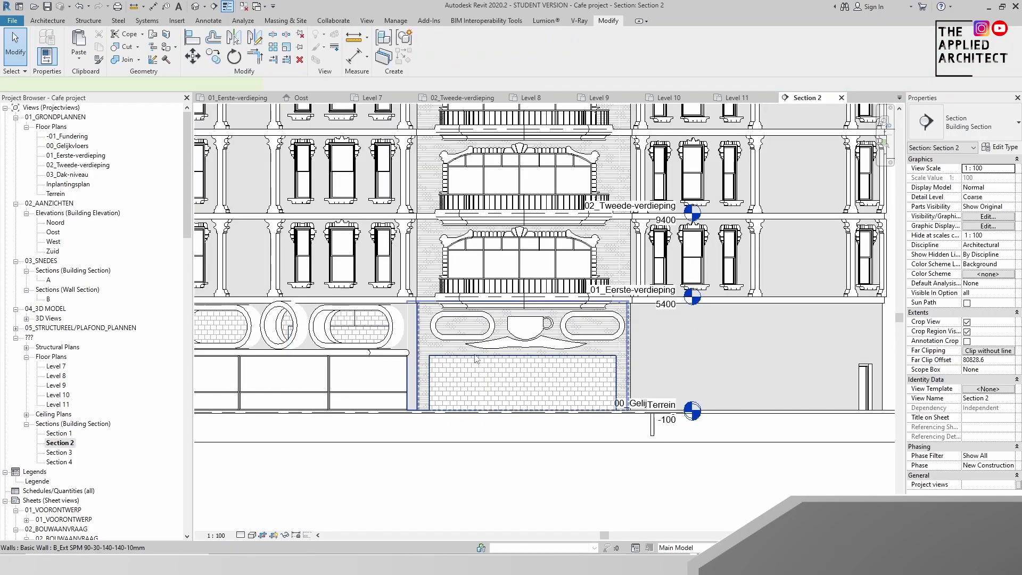
# Step: Open Section 4, inspect the new frames, and reopen the cup-and-capsule model for editing
pyautogui.doubleClick(469, 352)
pyautogui.scroll(3, 456, 335)
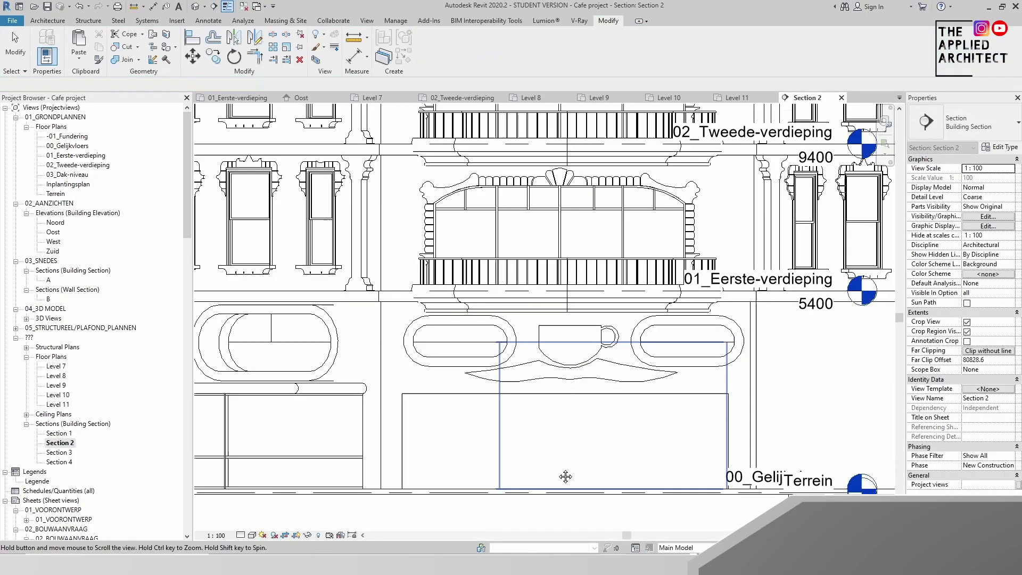
pyautogui.scroll(5, 559, 294)
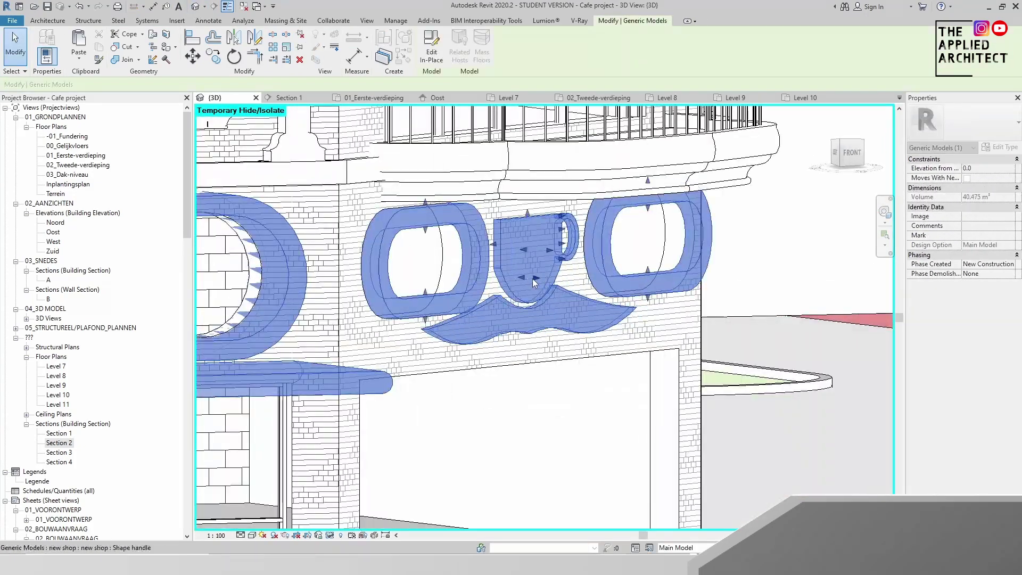
pyautogui.scroll(-4, 559, 295)
pyautogui.moveTo(559, 294)
pyautogui.keyDown('shift'); pyautogui.mouseDown(button='middle')
pyautogui.moveTo(683, 459)
pyautogui.moveTo(585, 373)
pyautogui.mouseUp(button='middle'); pyautogui.keyUp('shift')
pyautogui.click(372, 362)
pyautogui.click(425, 46)
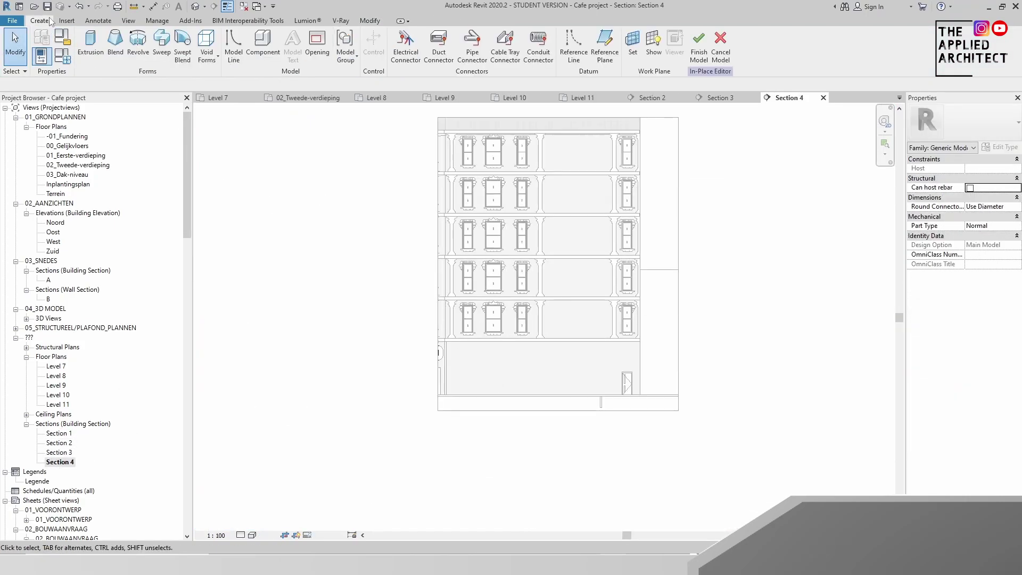
# Step: Start a new extrusion in Section 4 and paste the copied geometry
pyautogui.click(91, 46)
pyautogui.hotkey('ctrl', 'v')
pyautogui.scroll(3, 524, 353)
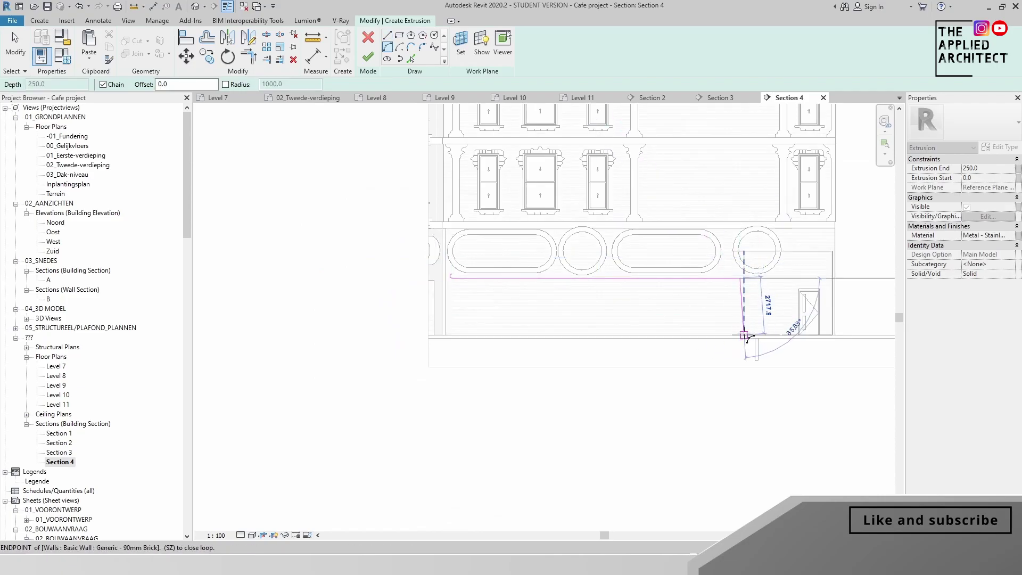
pyautogui.scroll(3, 745, 335)
pyautogui.moveTo(734, 338); pyautogui.dragTo(807, 309, button='middle')
pyautogui.scroll(3, 702, 274)
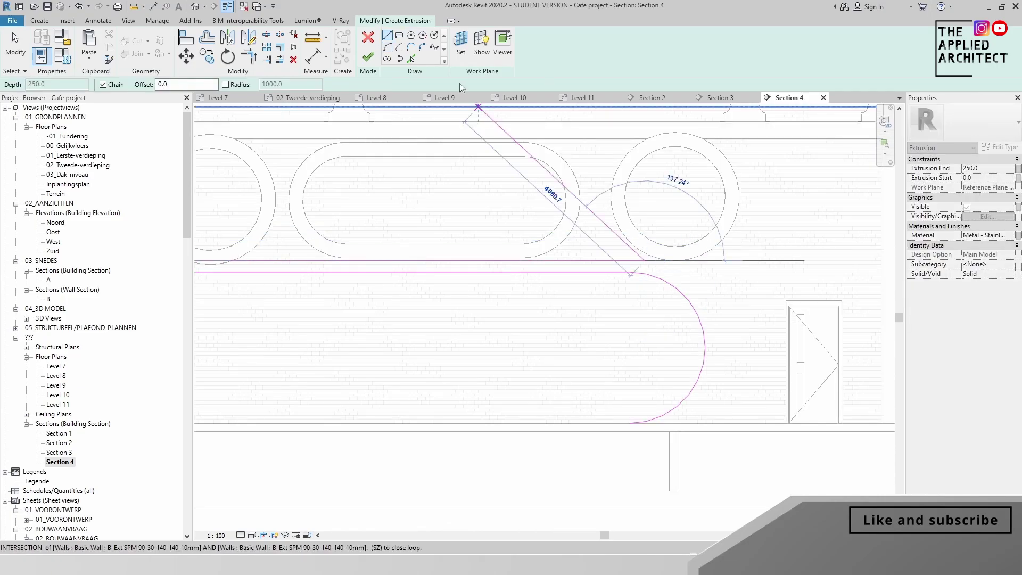
# Step: Draw the frame's outer and inner semicircular curves bending down beside the door
pyautogui.click(715, 367)
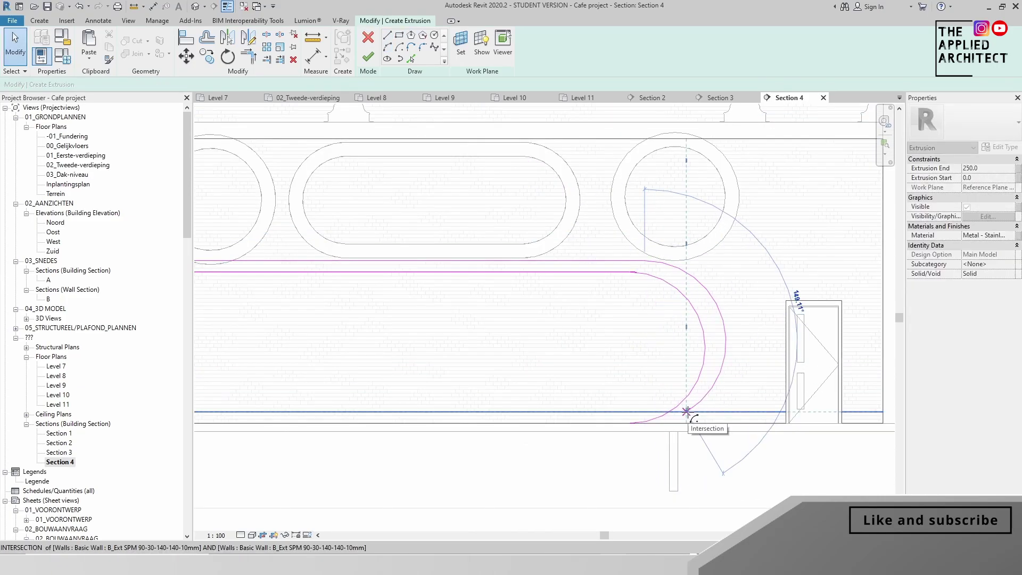
pyautogui.click(673, 437)
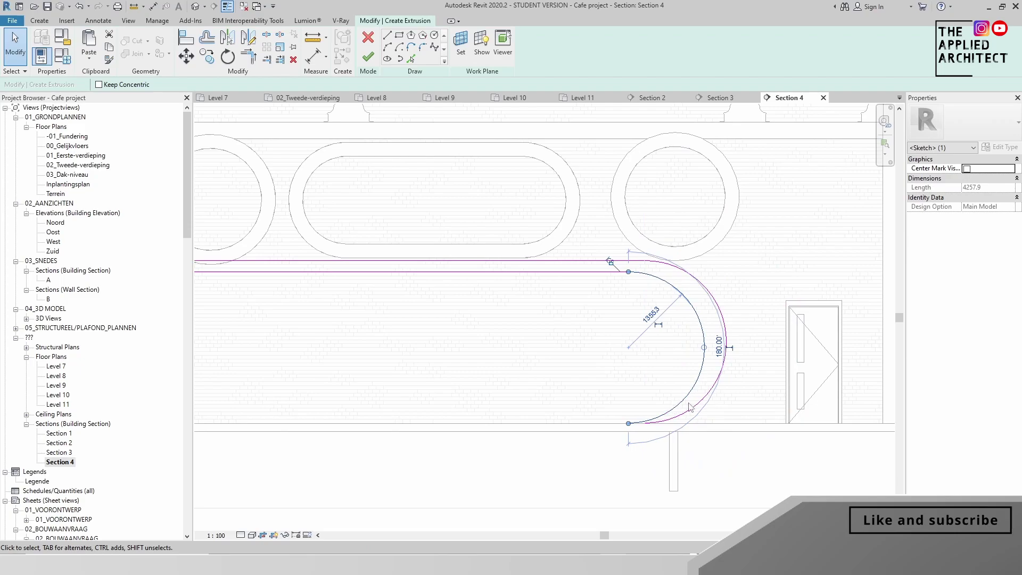
pyautogui.click(645, 422)
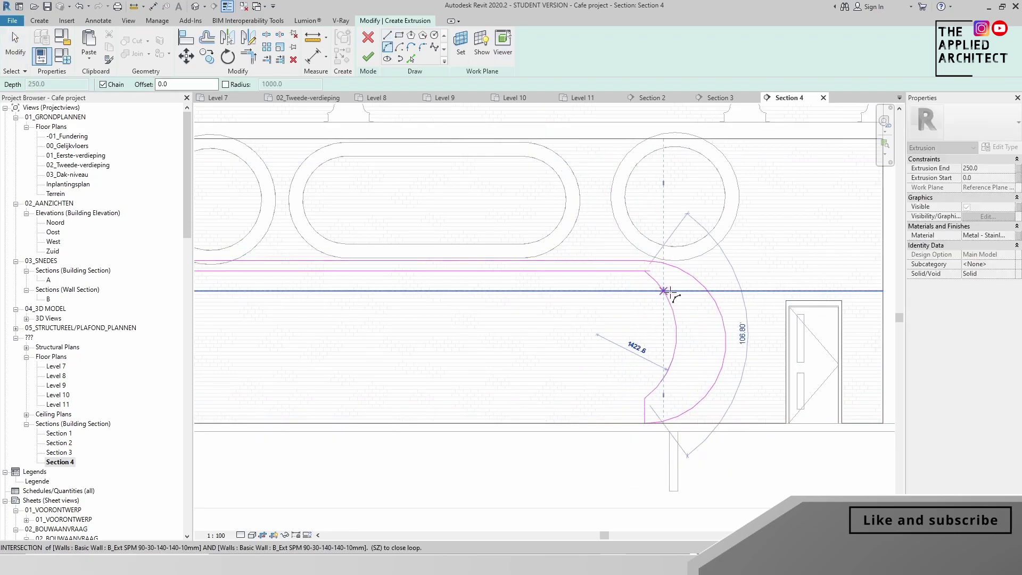
pyautogui.click(663, 291)
pyautogui.press('Escape')
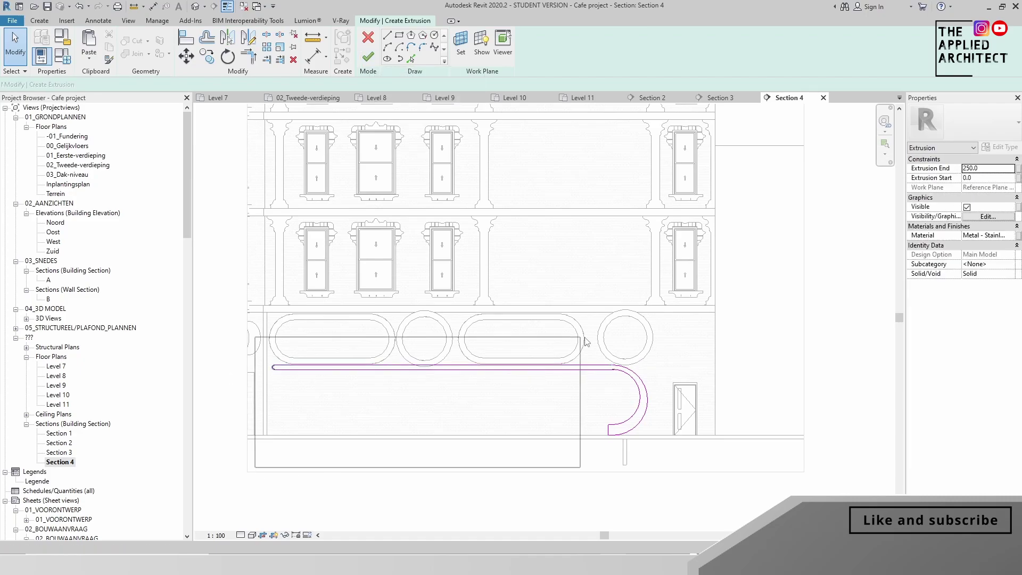
pyautogui.scroll(-3, 379, 323)
pyautogui.scroll(5, 424, 261)
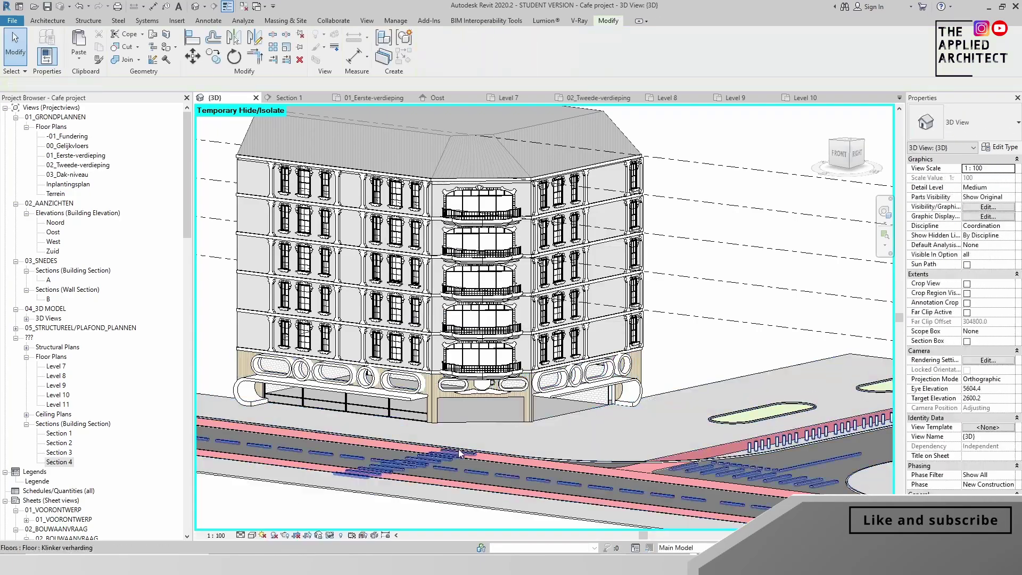
# Step: End the 3D isolation, open 00_Gelijkvloers, and place a curtain wall
pyautogui.click(355, 523)
pyautogui.doubleClick(68, 146)
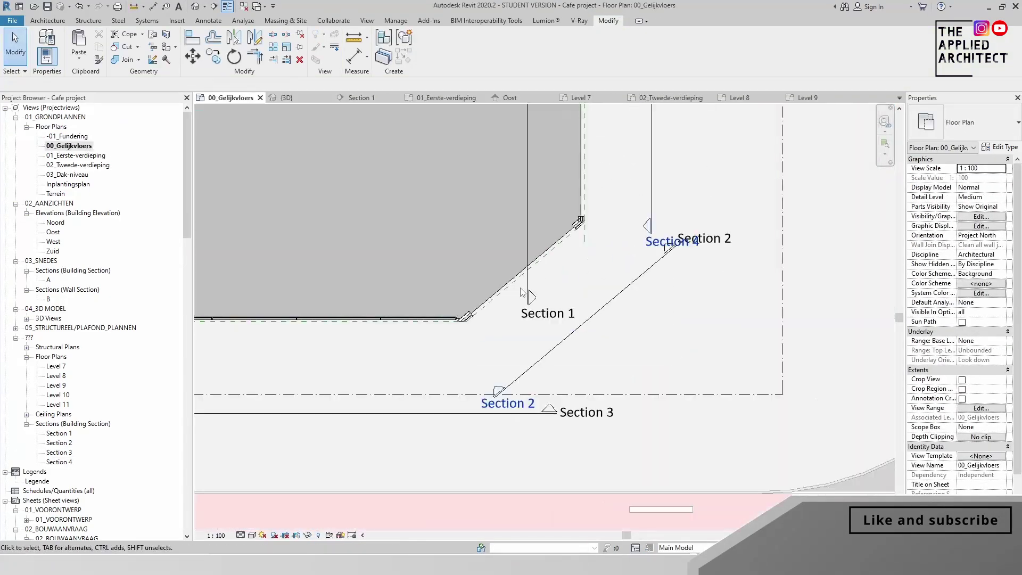
pyautogui.click(43, 42)
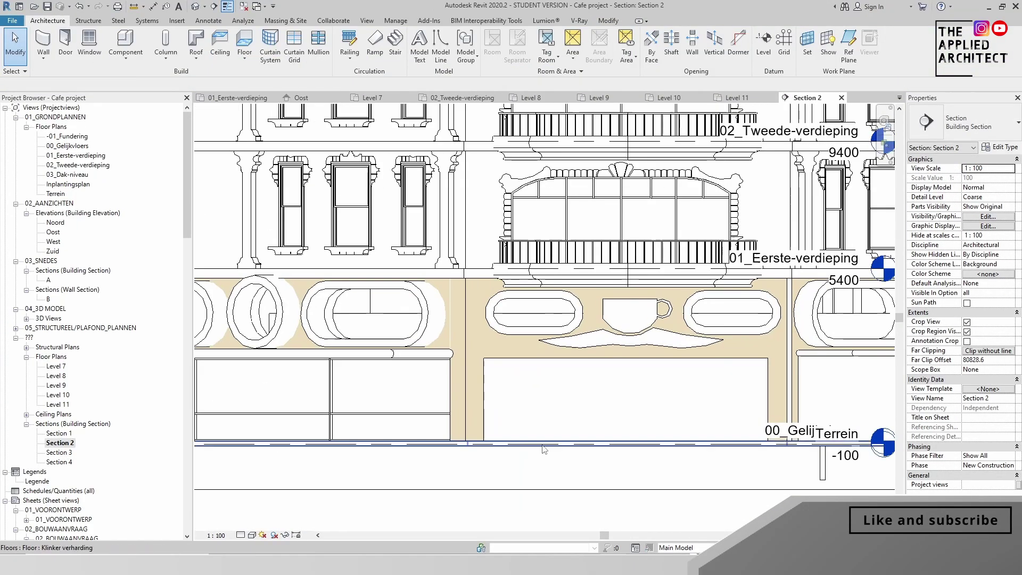
# Step: Divide the storefront glazing with curtain grid lines and mullions, then inspect it in 3D
pyautogui.press('c')
pyautogui.press('g')
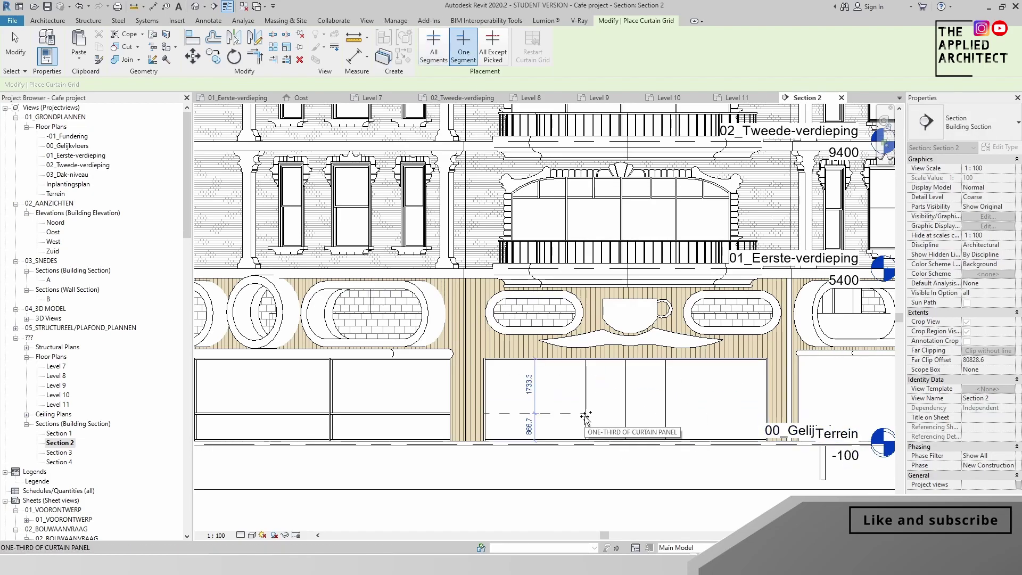
pyautogui.press('Escape')
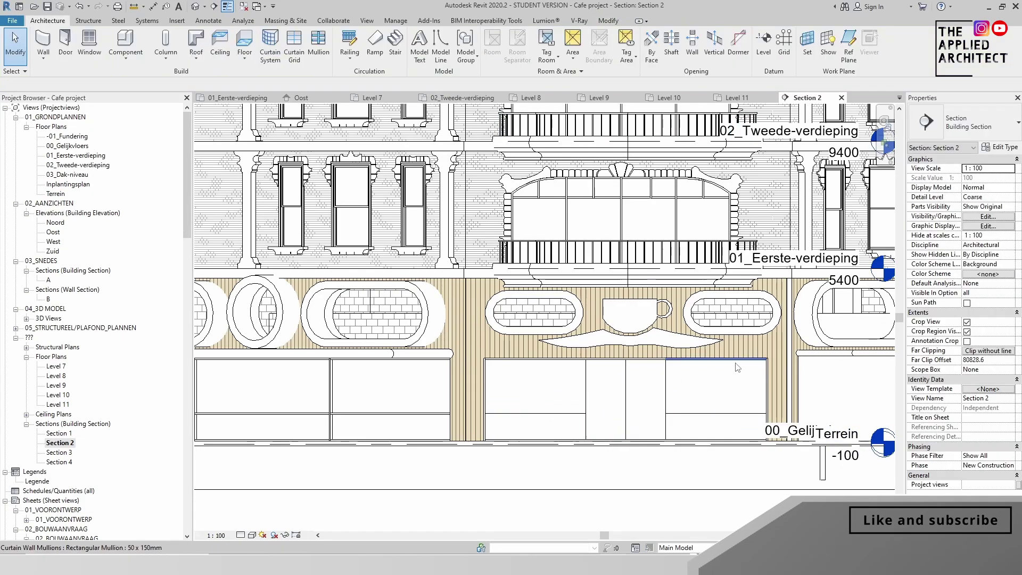
pyautogui.press('m')
pyautogui.press('u')
pyautogui.scroll(-3, 641, 419)
pyautogui.scroll(3, 760, 433)
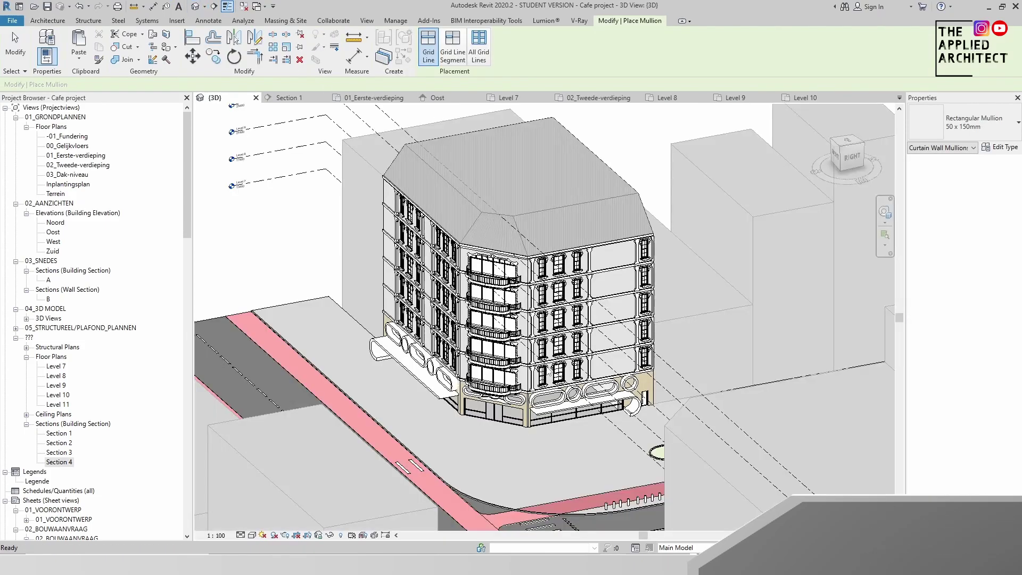
pyautogui.moveTo(585, 367)
pyautogui.keyDown('shift'); pyautogui.mouseDown(button='middle')
pyautogui.moveTo(728, 366)
pyautogui.moveTo(639, 298)
pyautogui.mouseUp(button='middle'); pyautogui.keyUp('shift')
pyautogui.scroll(4, 606, 398)
pyautogui.scroll(-2, 606, 398)
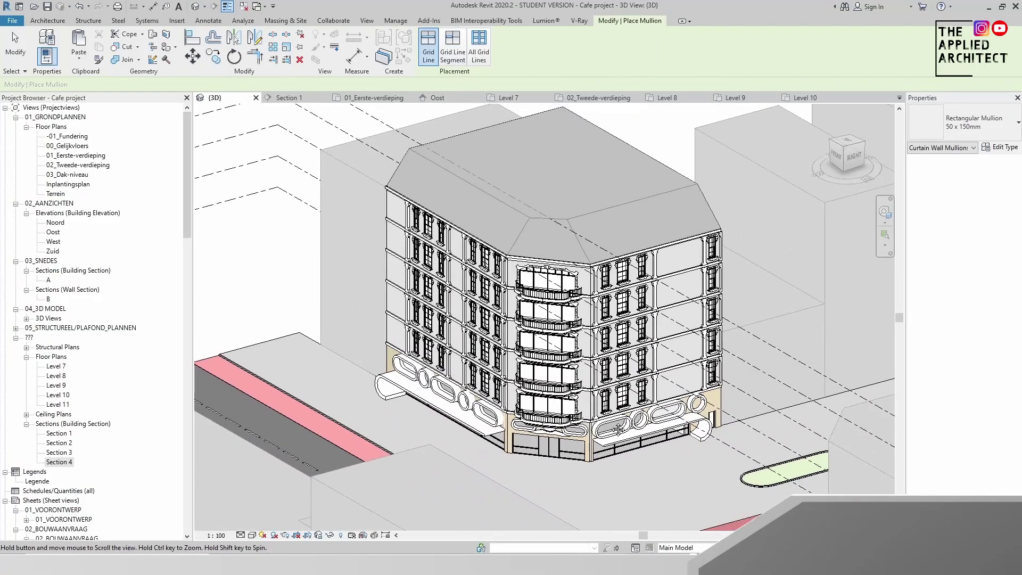
pyautogui.keyDown('shift'); pyautogui.moveTo(722, 470); pyautogui.dragTo(777, 475, button='middle'); pyautogui.keyUp('shift')
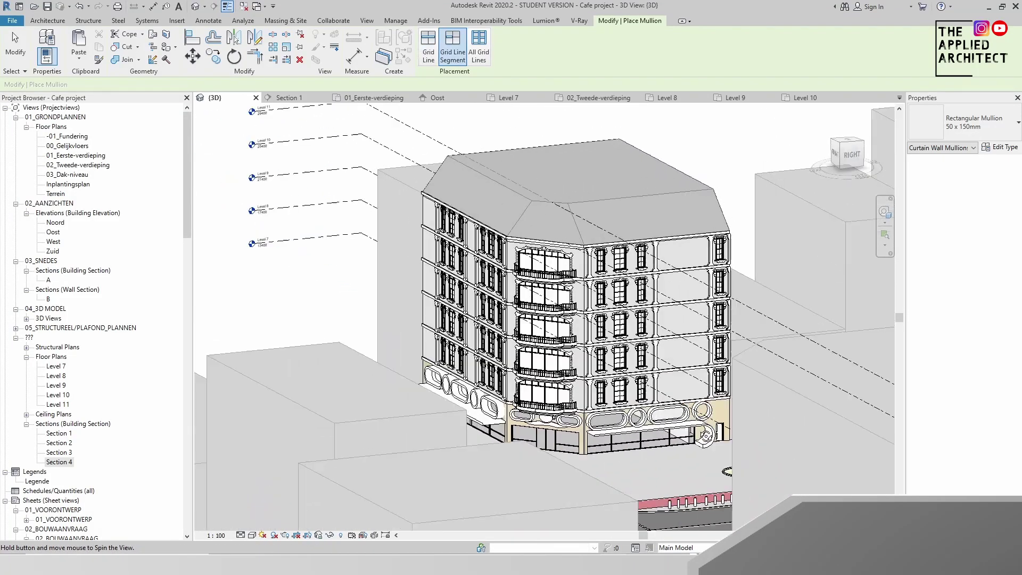